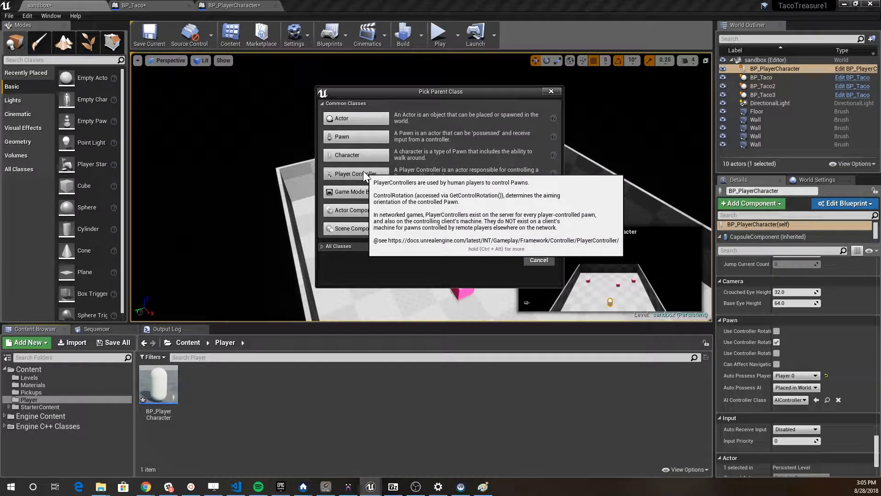
Create a blueprint based on the Player Controller class in the Player folder and name it BP_PlayerController.
left_click(362, 173)
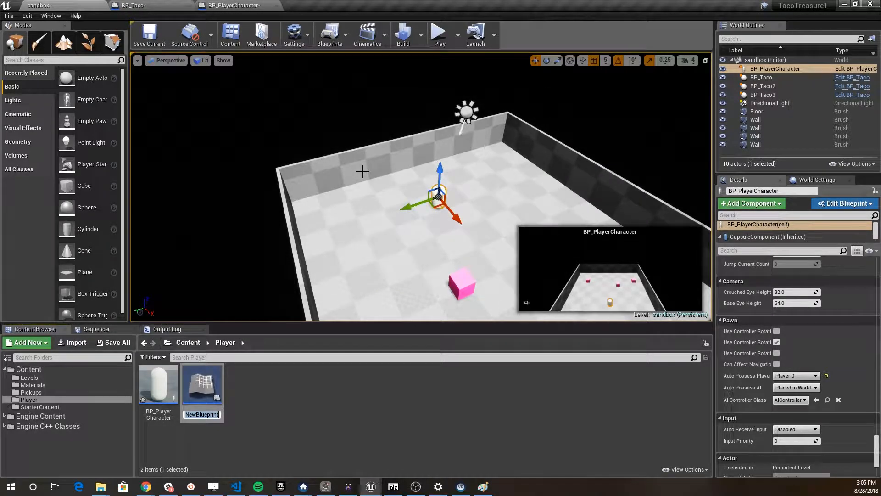
type("B")
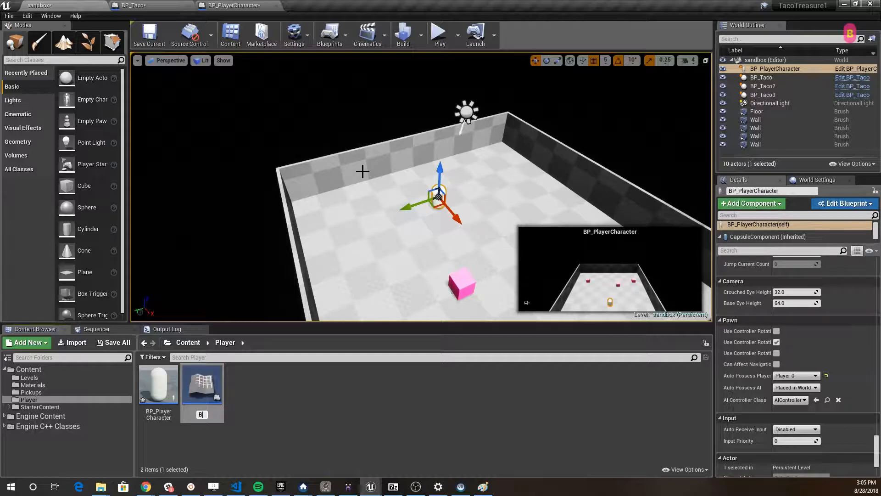
type("P_Pla")
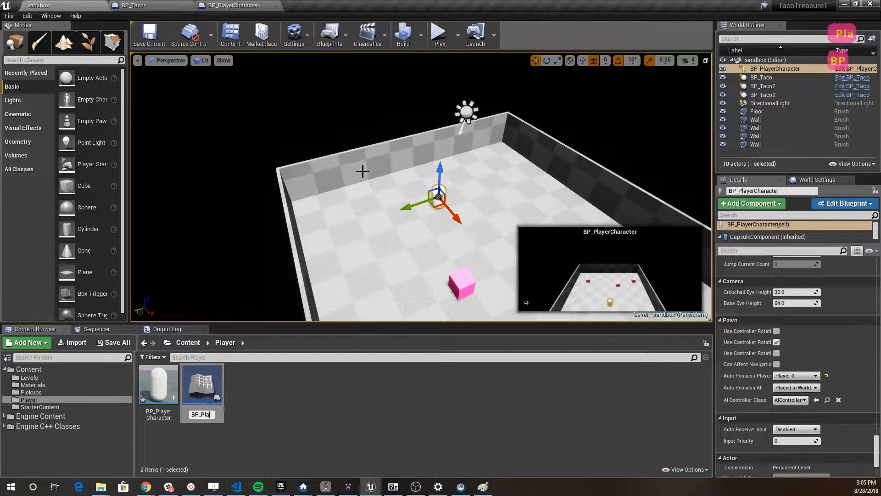
type("yerController")
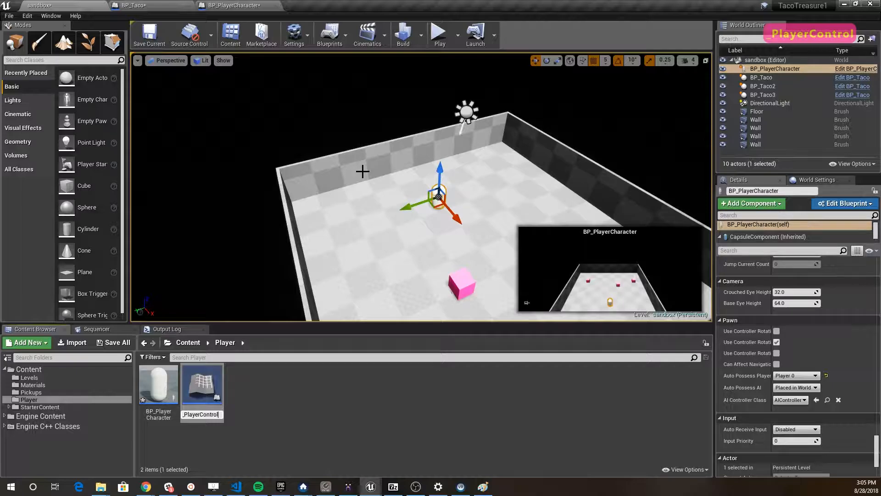
key("Return")
left_click(251, 382)
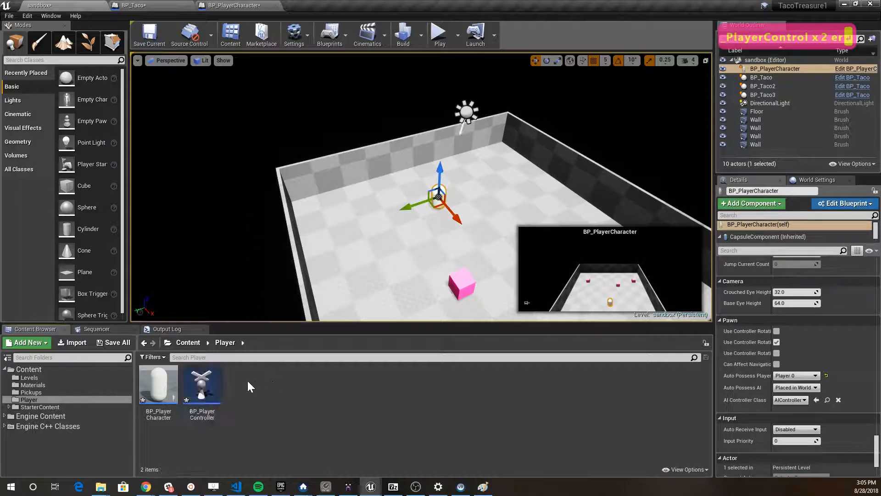
Open BP_PlayerController to examine its class defaults, close it and return to the sandbox level.
double_click(205, 381)
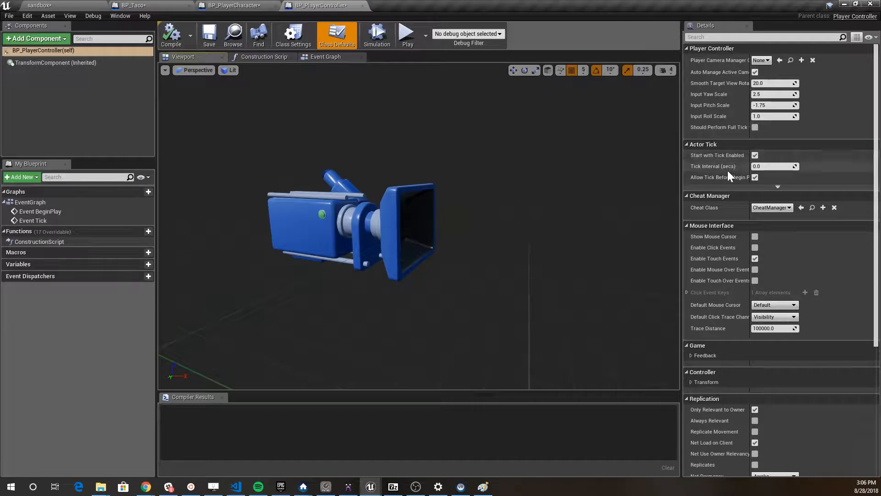
scroll(731, 216, "down", 5)
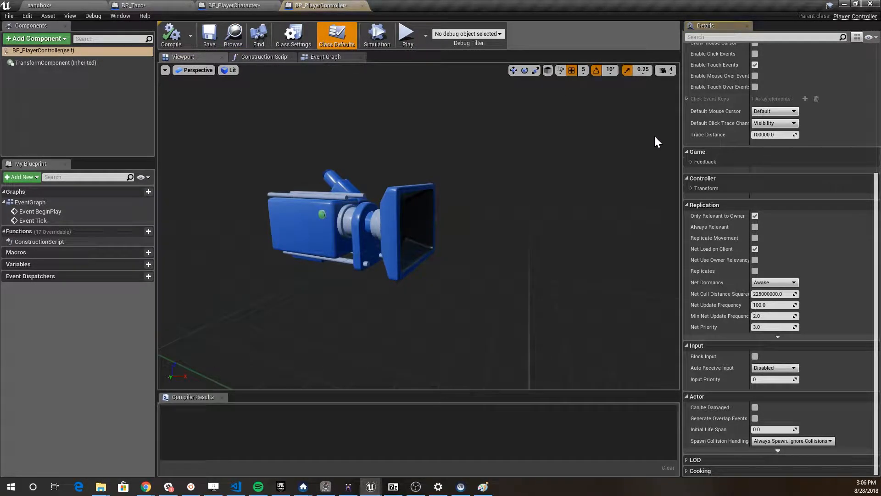
scroll(722, 206, "up", 5)
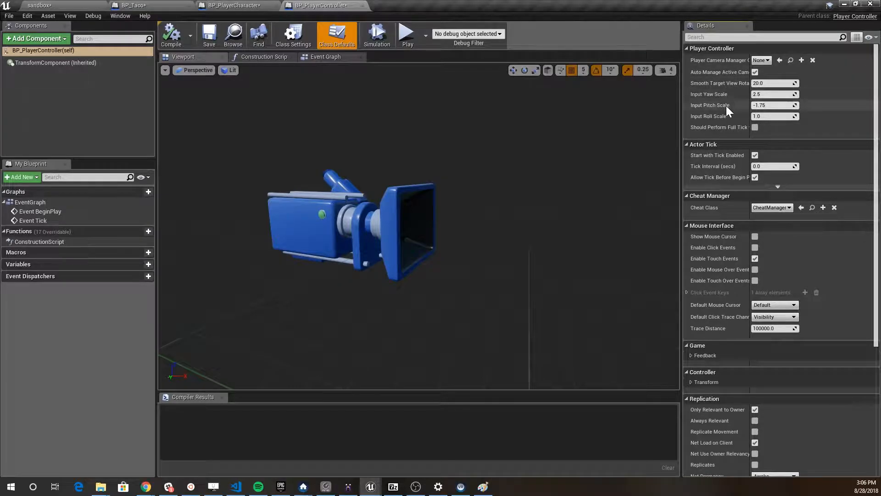
scroll(733, 256, "down", 5)
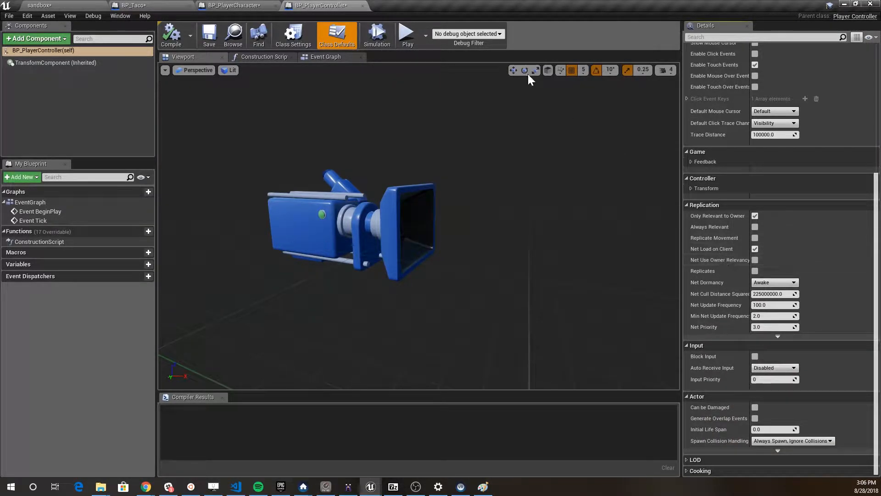
left_click(362, 6)
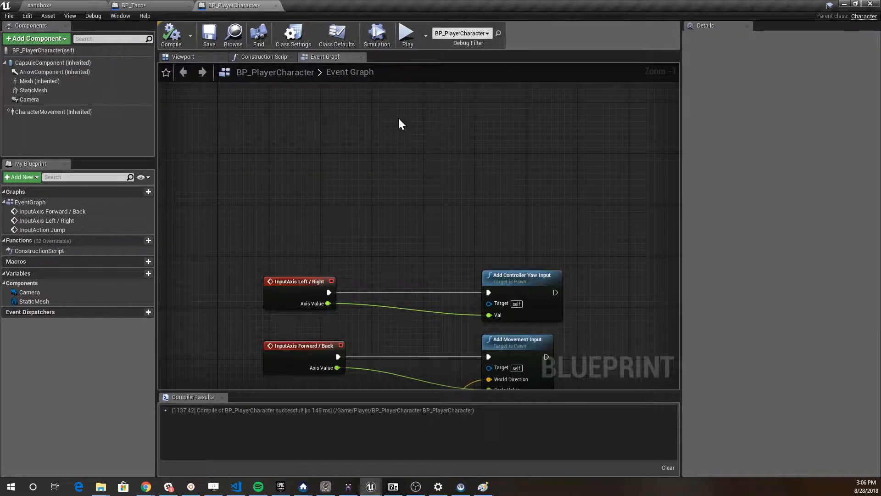
left_click(77, 5)
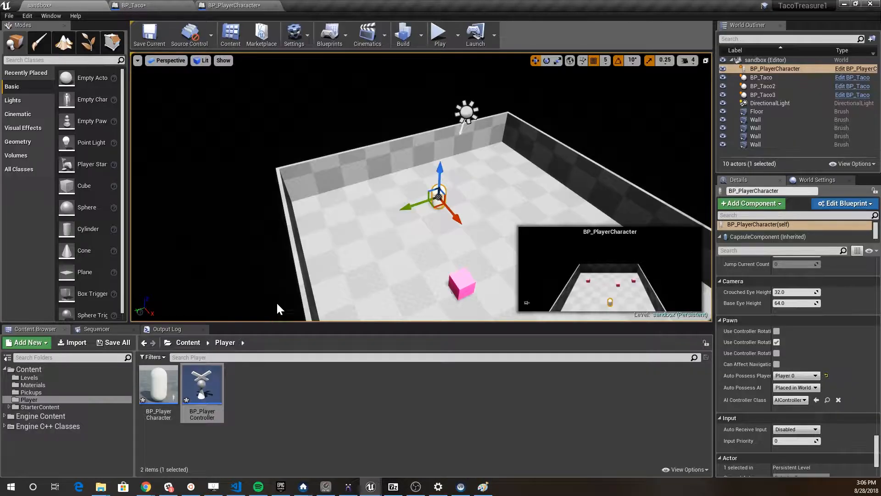
left_click(283, 385)
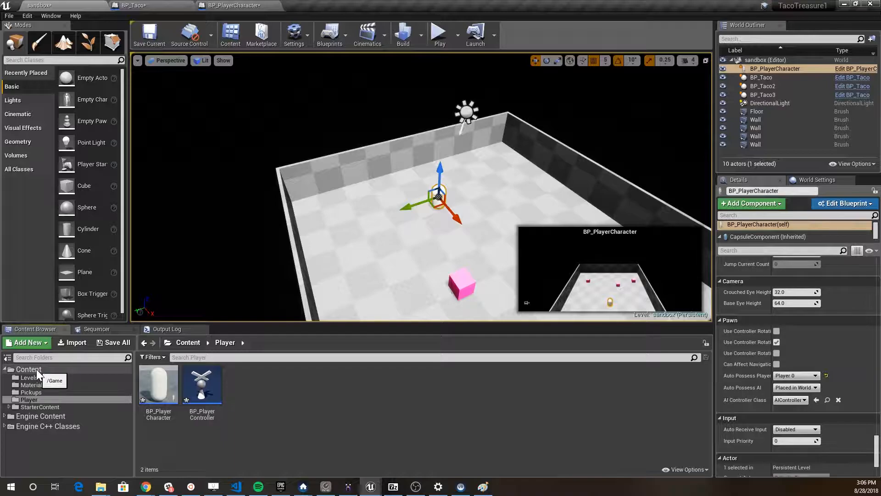
left_click(146, 487)
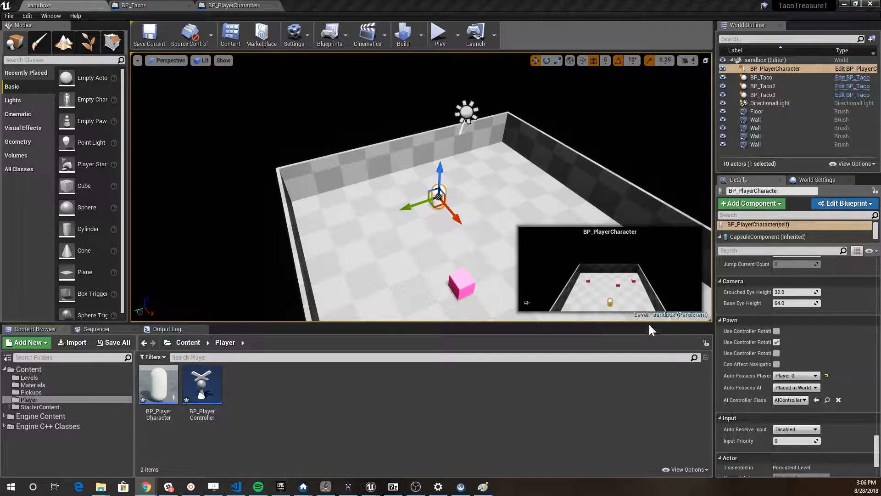
scroll(792, 275, "up", 1)
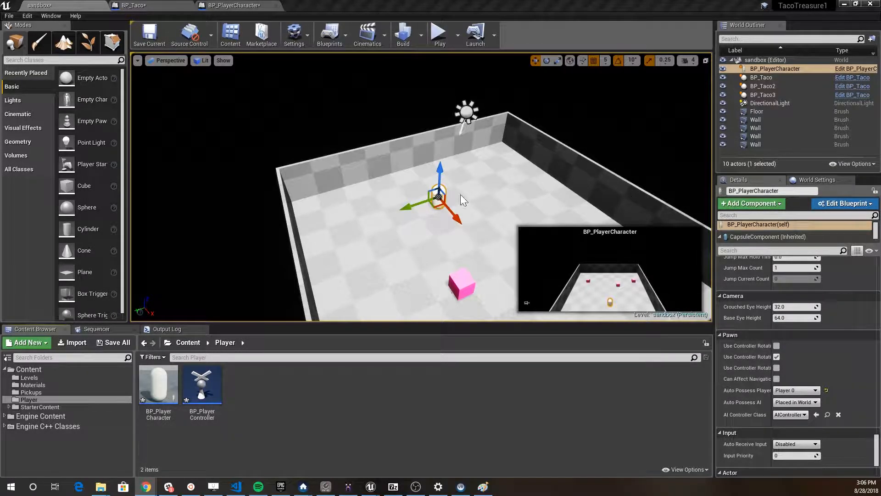
Examine the selected game mode's classes and the available GameMode Override options in the level's World Settings.
left_click(808, 183)
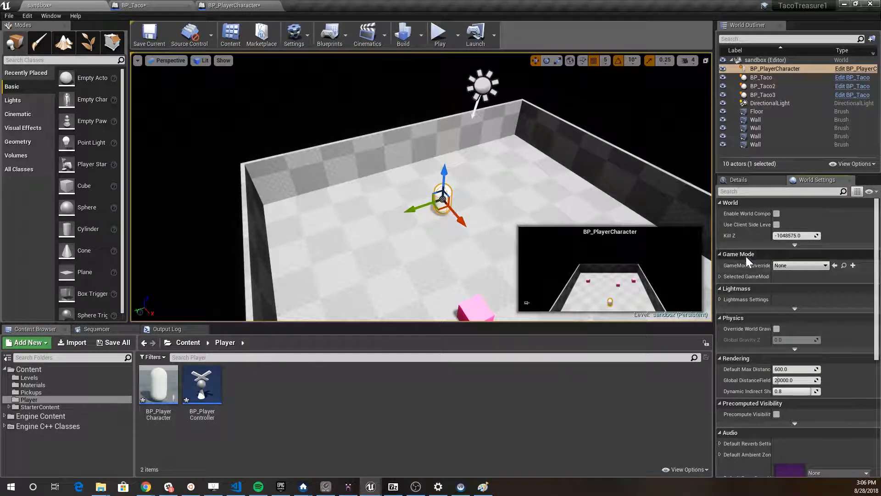
left_click(720, 277)
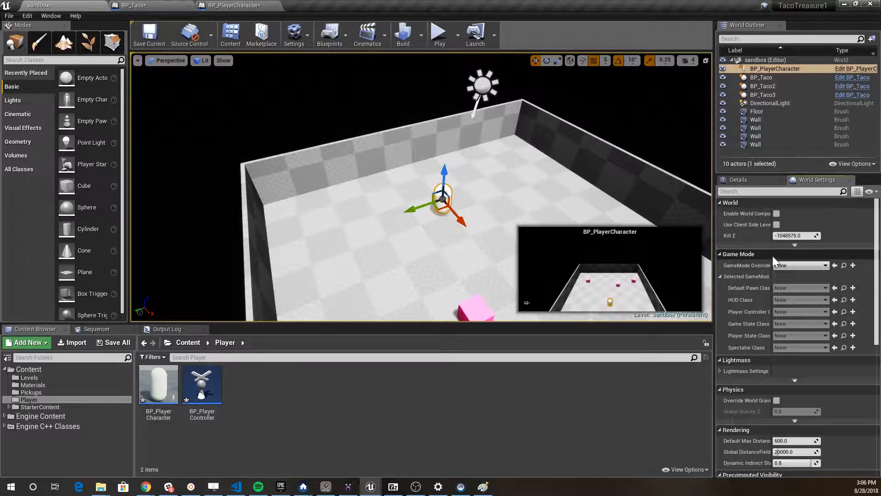
left_click_drag(773, 267, 798, 272)
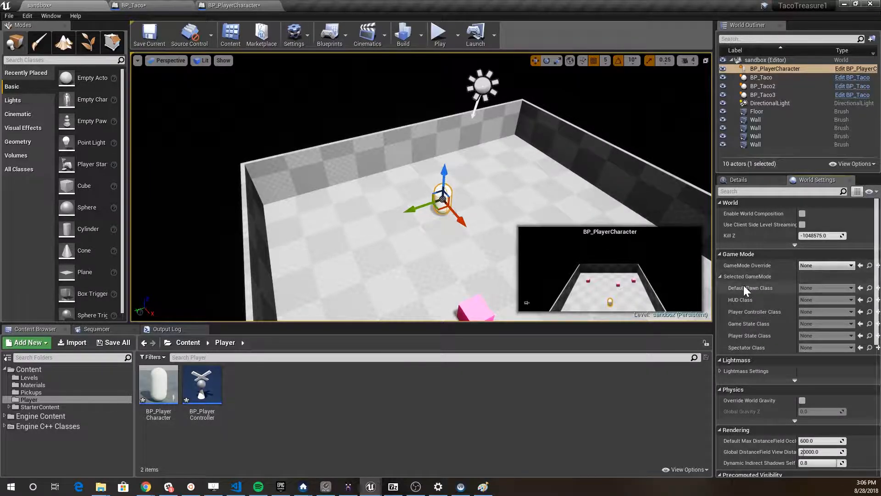
left_click(816, 266)
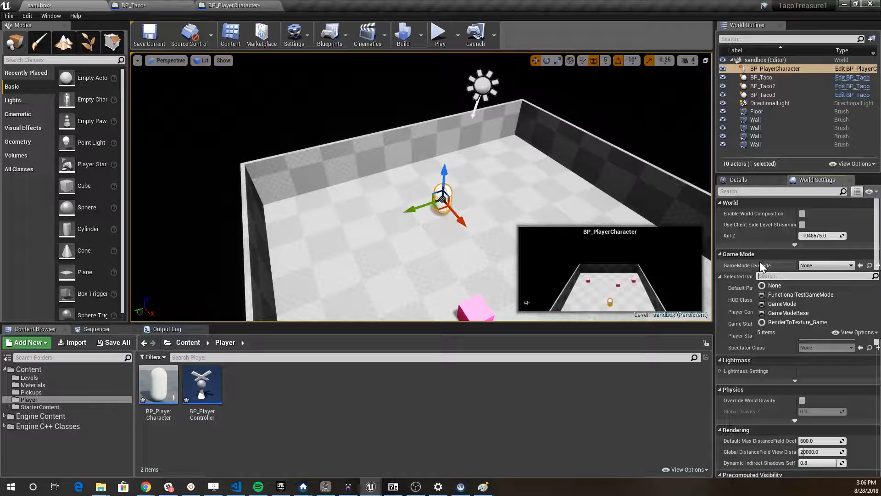
key("Escape")
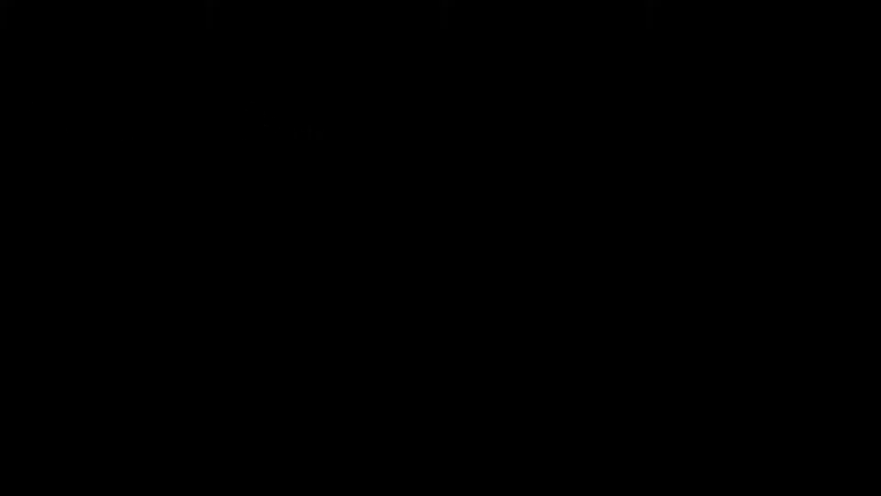
Add a text box on the black canvas with the headings "Game Mode:" and "Game State:" separated by a blank line.
left_click(293, 210)
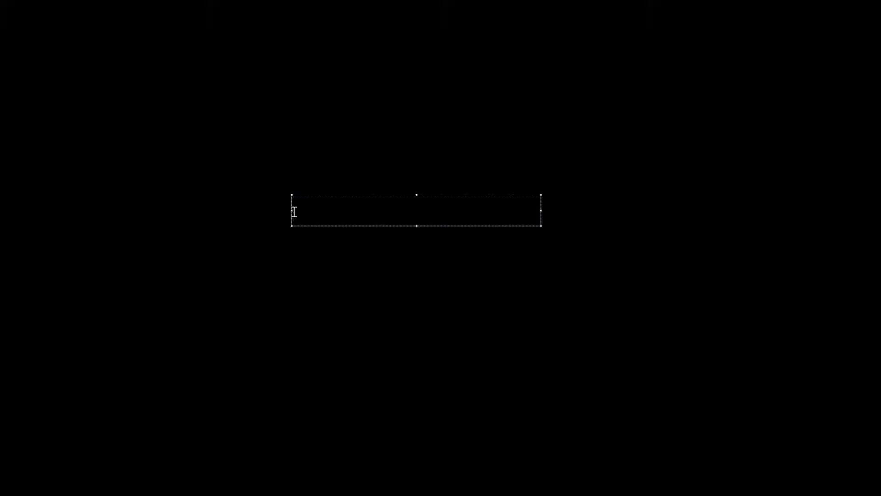
type("Game Mode")
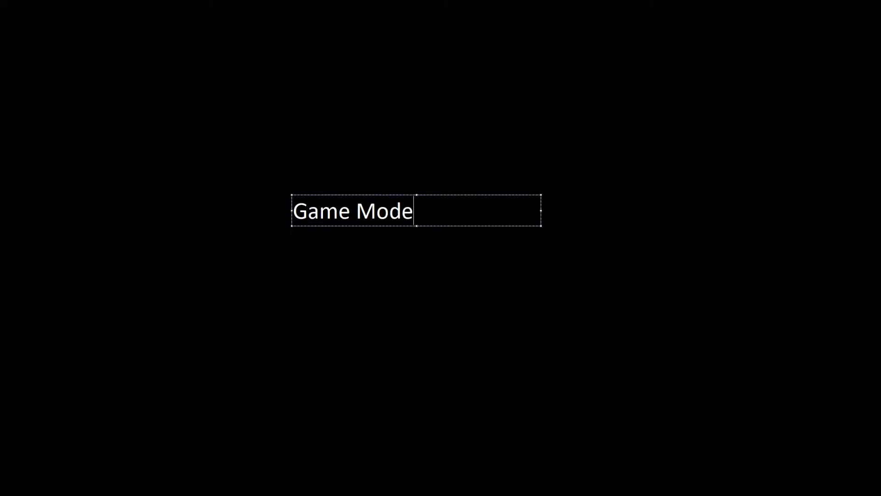
key("Return")
key("Return")
type("Game S")
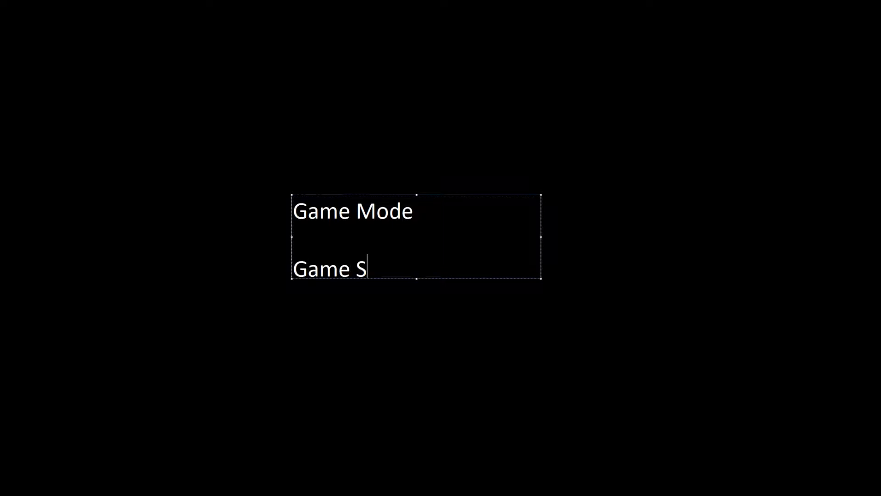
type("tate:")
key("Up")
key("Up")
type(":")
Add the indented line "- exists on the server" below the Game Mode heading.
key("Return")
key("Tab")
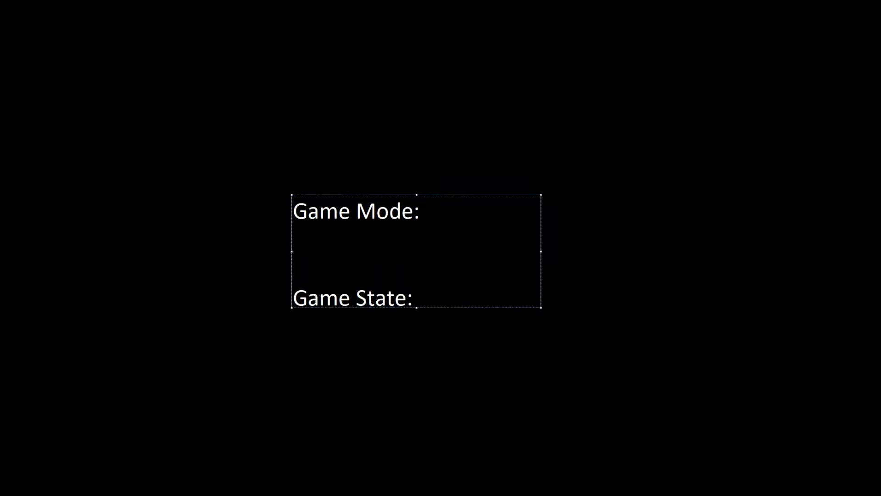
type("- exist")
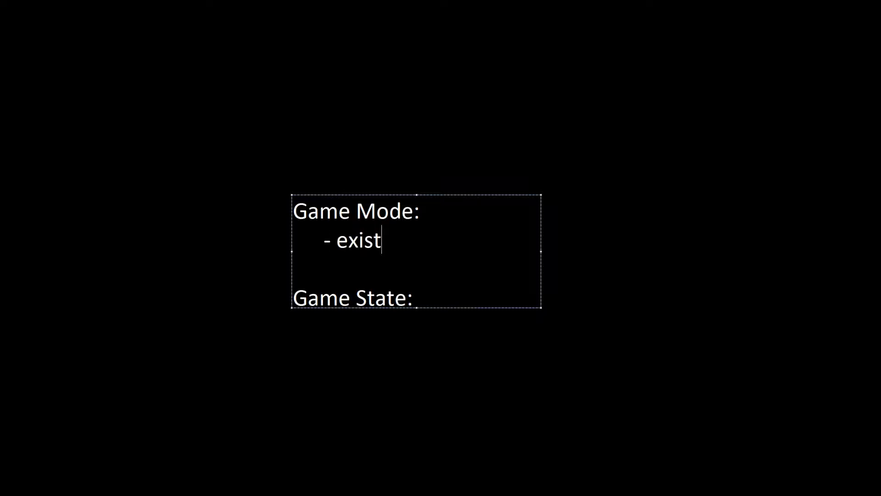
type("s on the server")
key("Return")
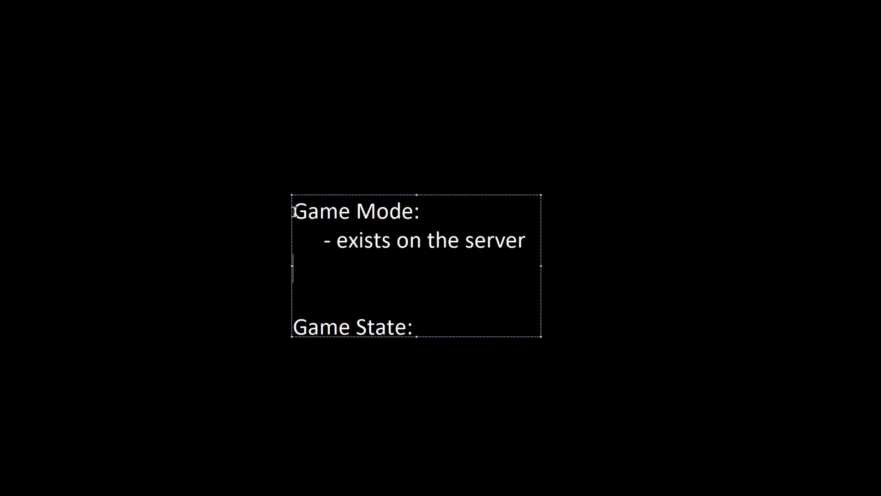
Add a second indented Game Mode point reading "- non-transient data", with the words after the dash in italics.
key("Tab")
type("- norma")
key("BackSpace")
key("BackSpace")
key("BackSpace")
key("BackSpace")
key("BackSpace")
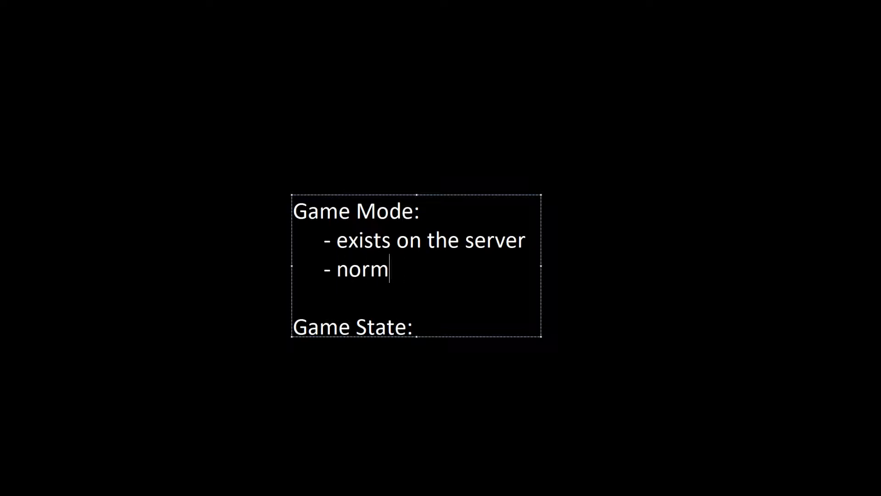
key("ctrl+i")
type("transient")
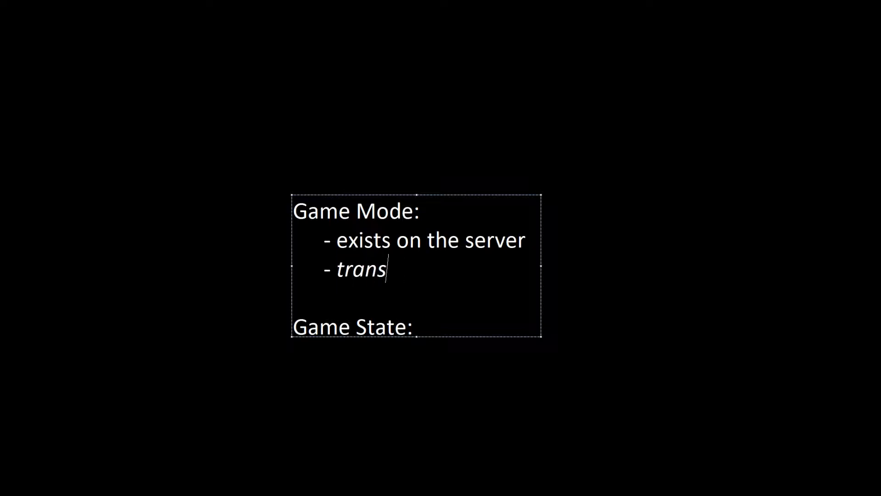
key("BackSpace")
key("BackSpace")
key("BackSpace")
key("BackSpace")
key("BackSpace")
key("BackSpace")
key("BackSpace")
key("BackSpace")
key("BackSpace")
key("BackSpace")
type("non")
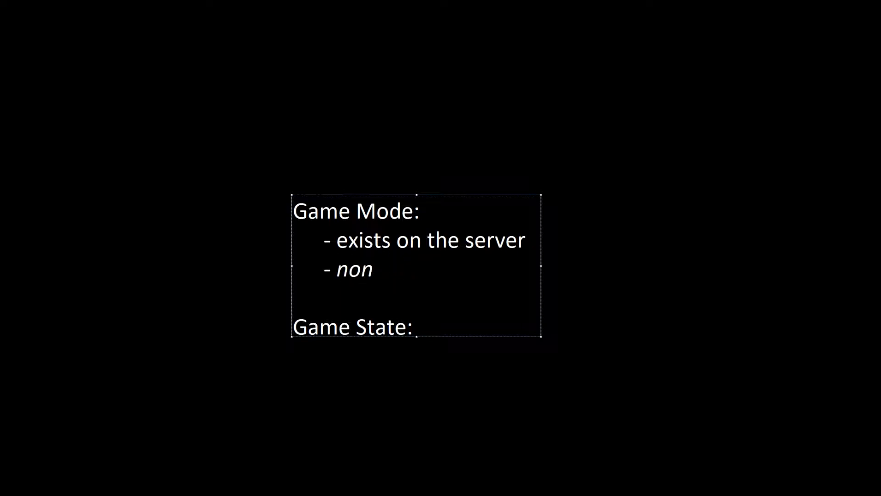
type("-transient data")
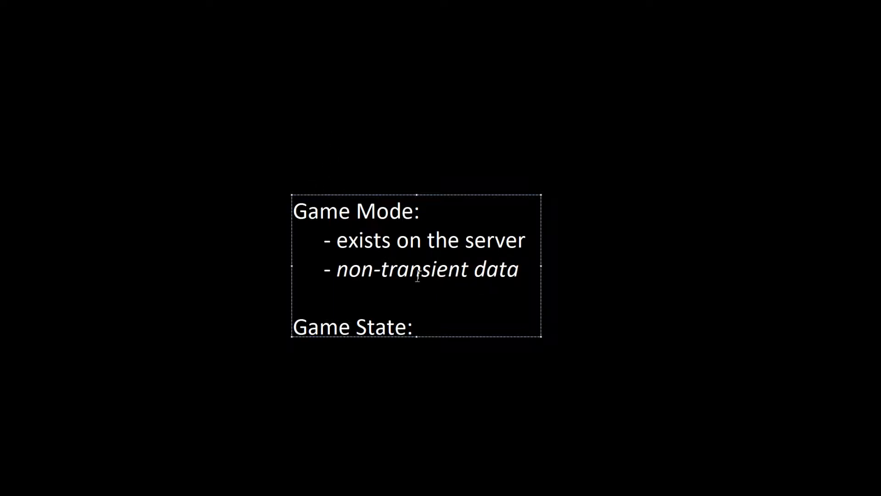
left_click_drag(324, 270, 531, 270)
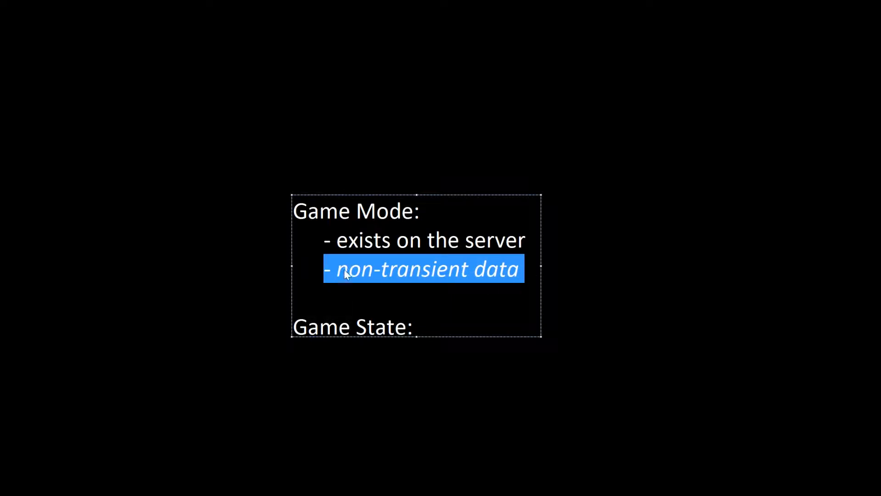
left_click(374, 270)
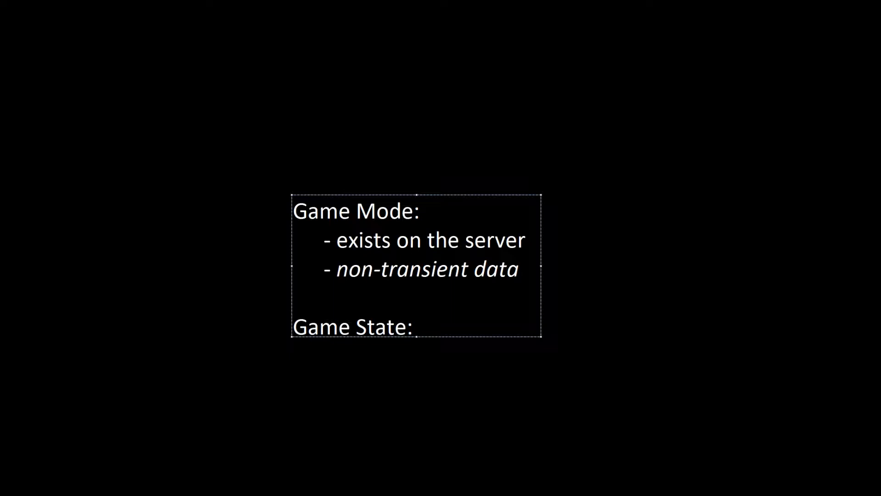
Add the indented line "- connected player" below the Game State heading and leave the text box.
left_click(432, 323)
key("Return")
key("Tab")
type("-")
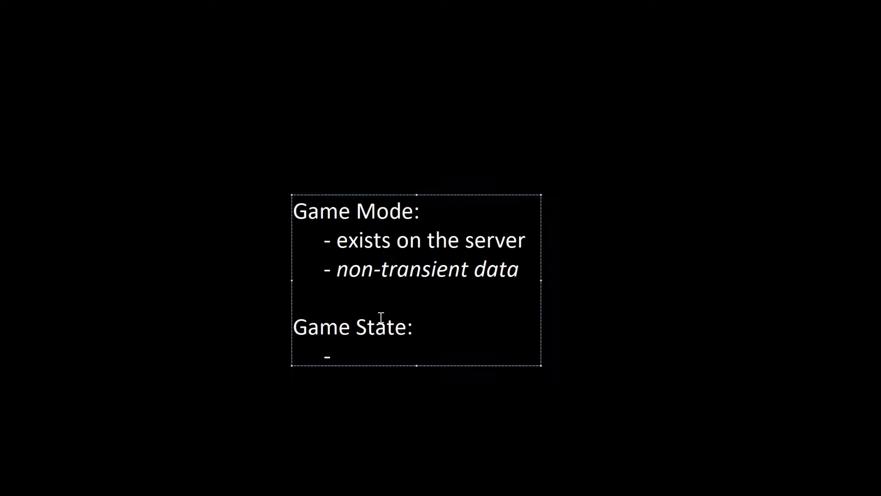
type("connected")
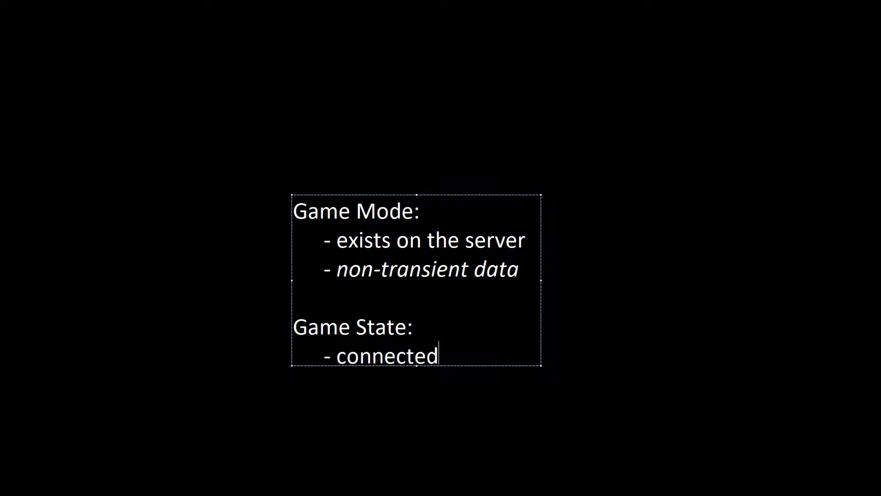
type(" player")
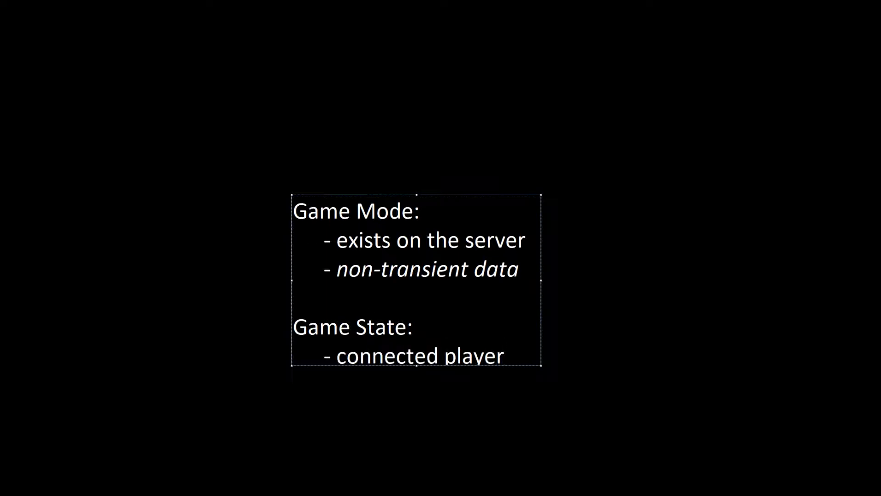
left_click(417, 367)
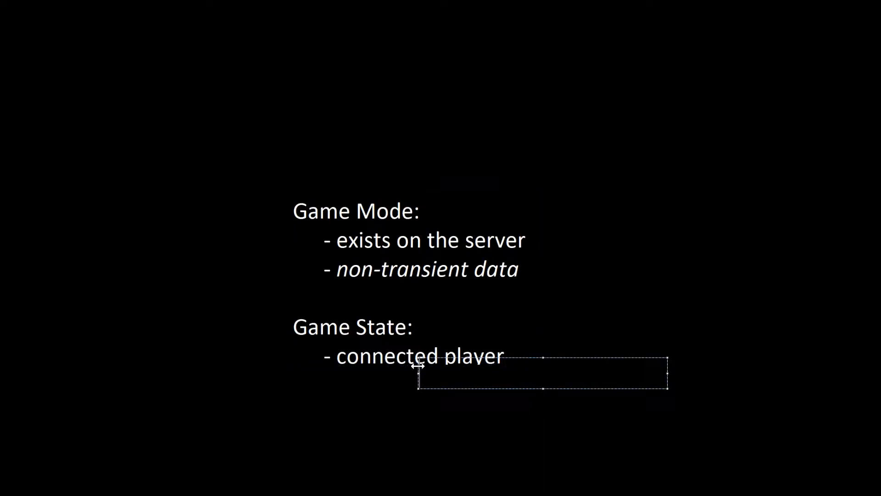
Align a text box below "- connected player" and add the Game State points "- score" and "- # quests of you've com".
left_click_drag(418, 365, 326, 372)
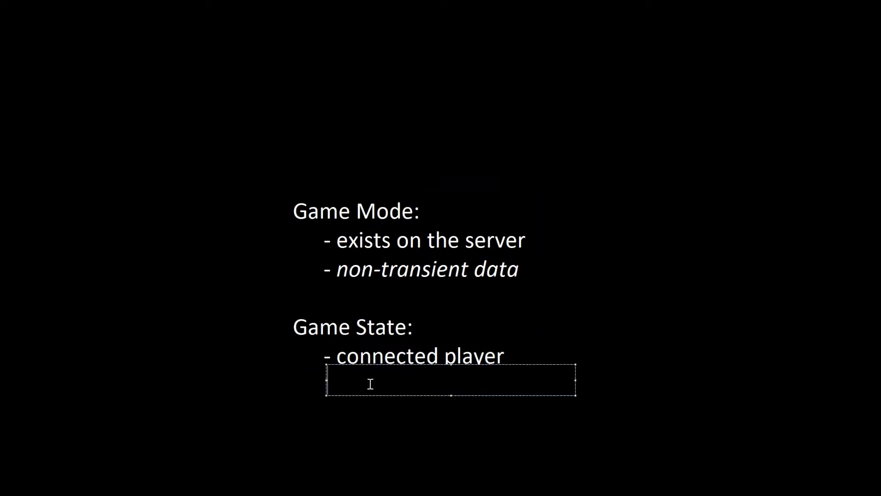
type("- score")
key("Return")
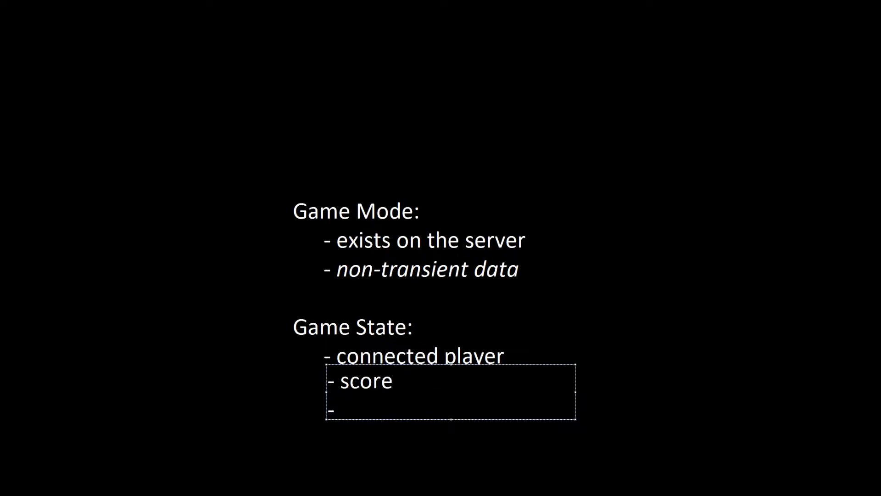
type("# quests of ")
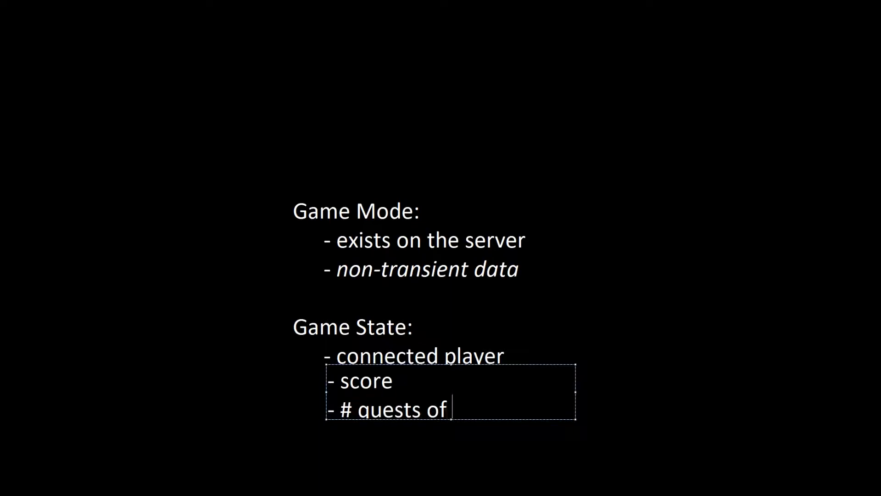
type("you've com")
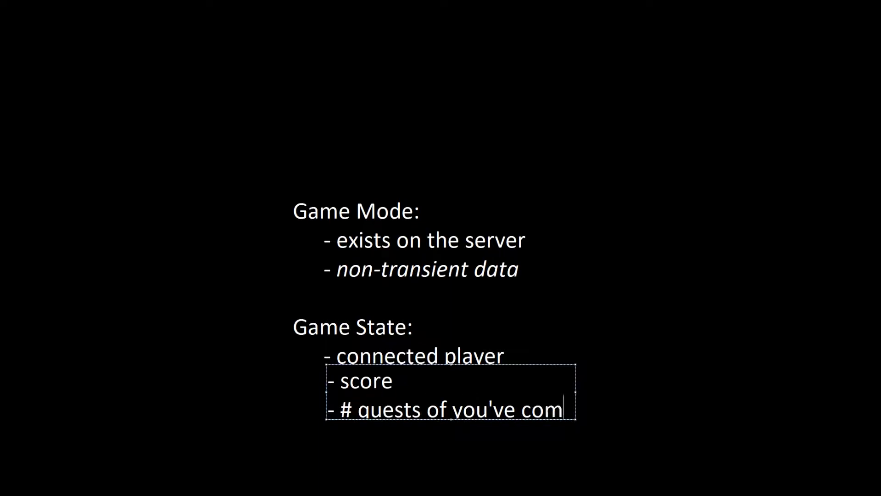
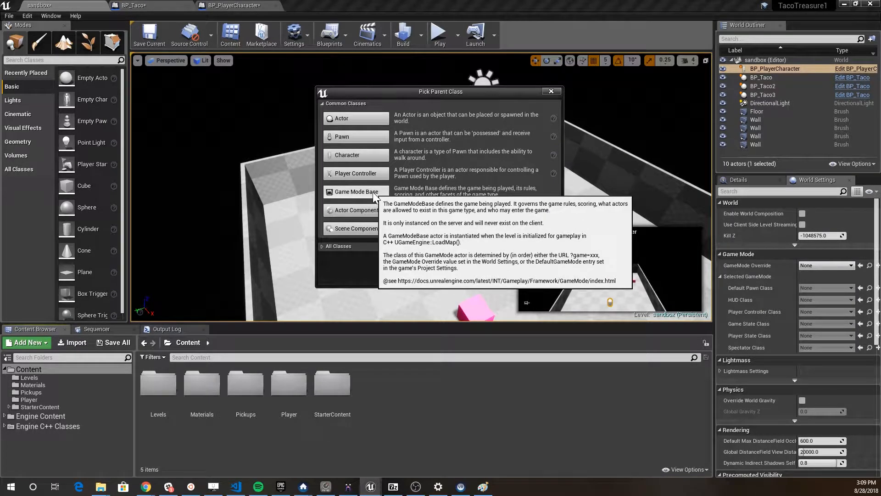
Create a blueprint in the Content folder with Game Mode Base as its parent class and name it BP_GameMode.
left_click(373, 192)
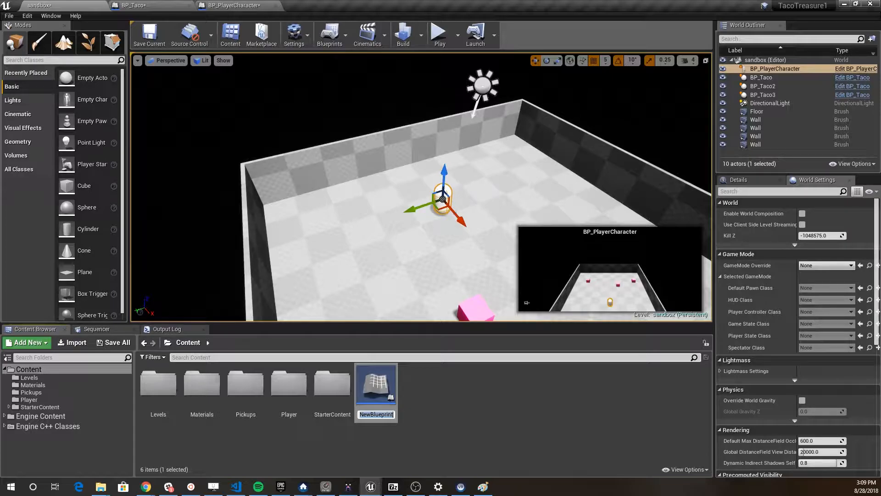
type("BP")
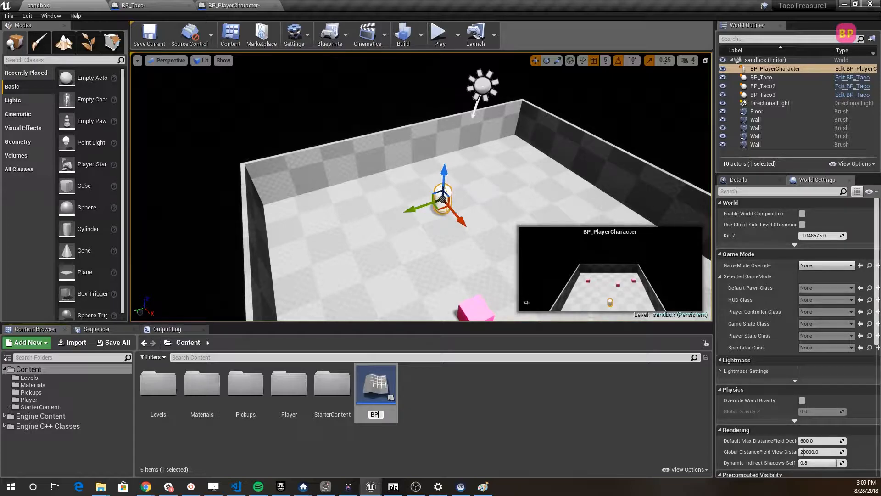
type("_GameMode")
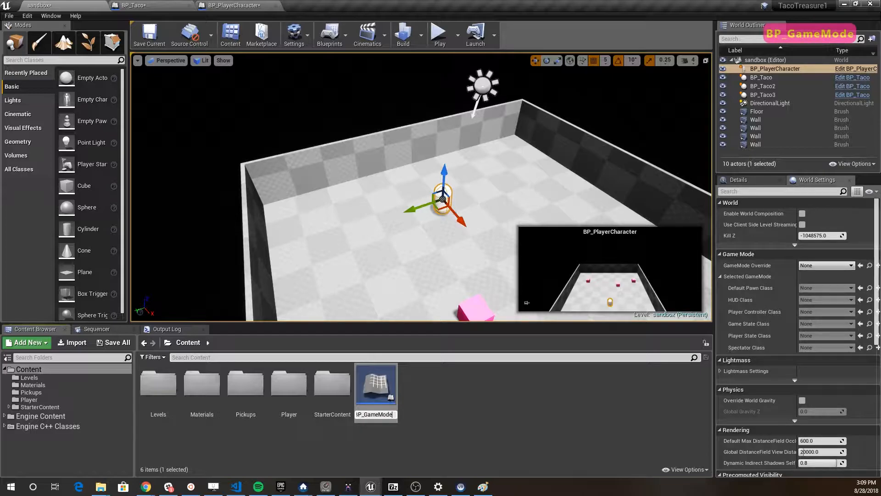
key("Return")
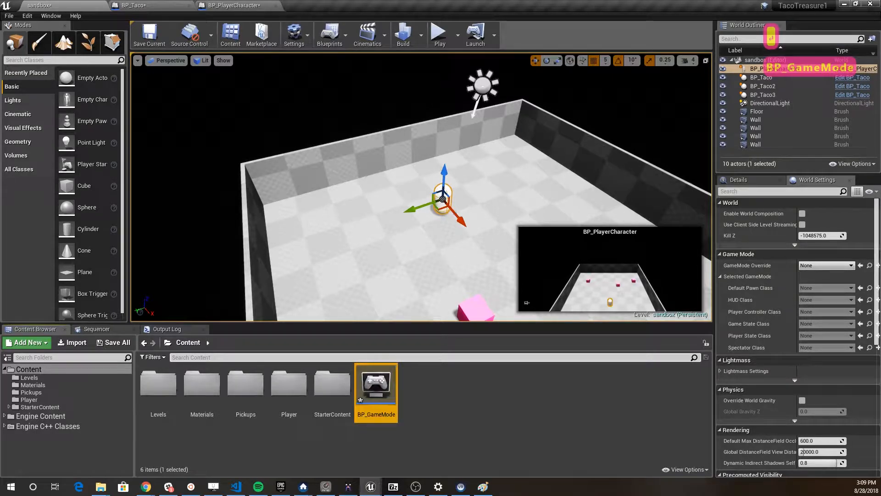
Open BP_GameMode, set its Player Controller Class to BP_PlayerController and compile the blueprint.
double_click(374, 381)
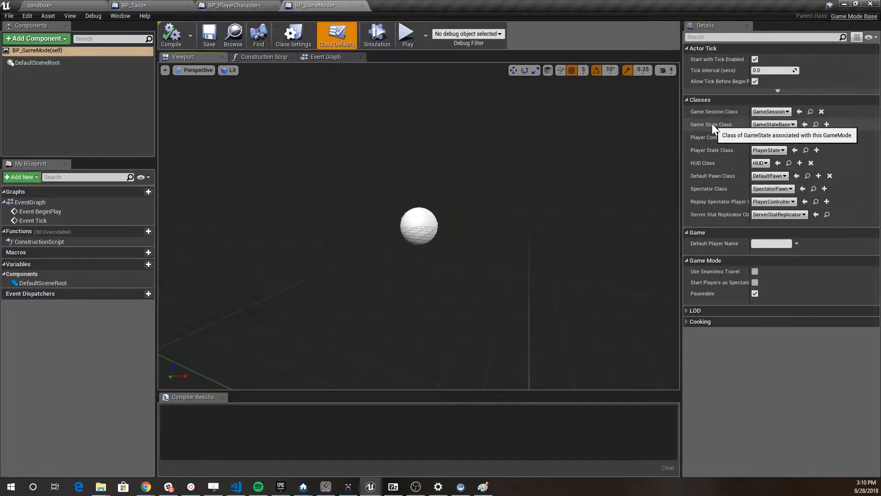
left_click(759, 124)
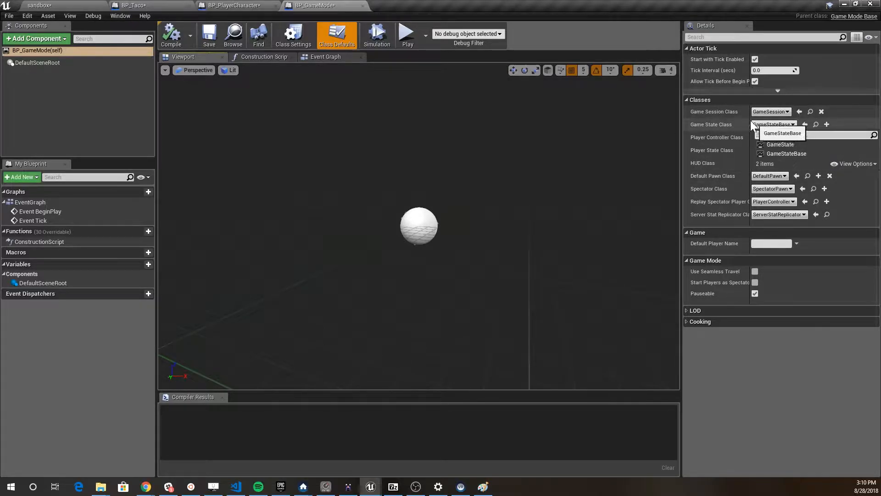
left_click(724, 126)
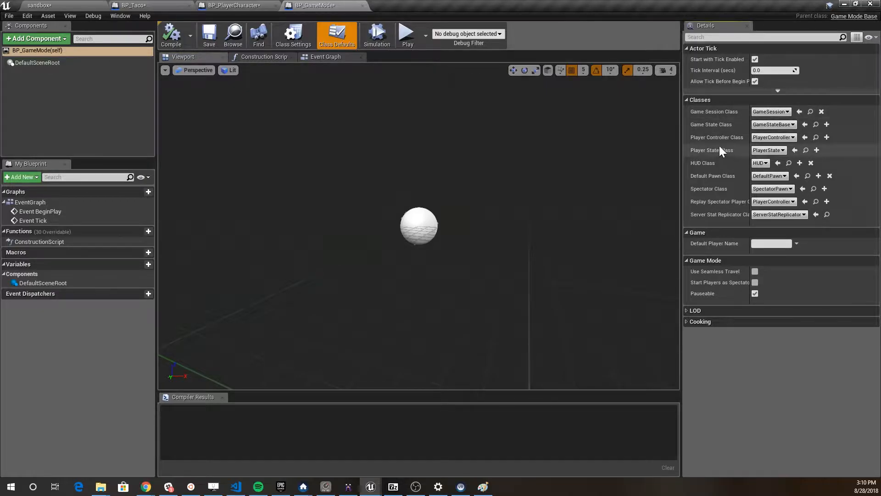
left_click(778, 139)
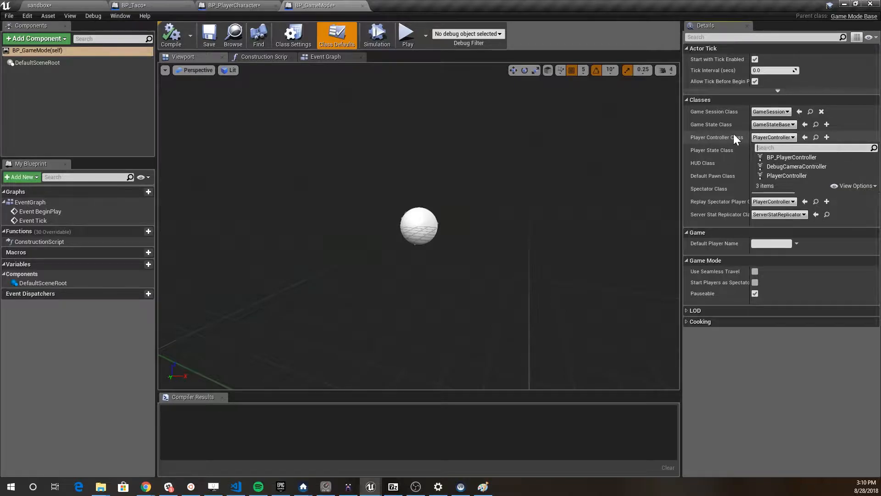
left_click(796, 159)
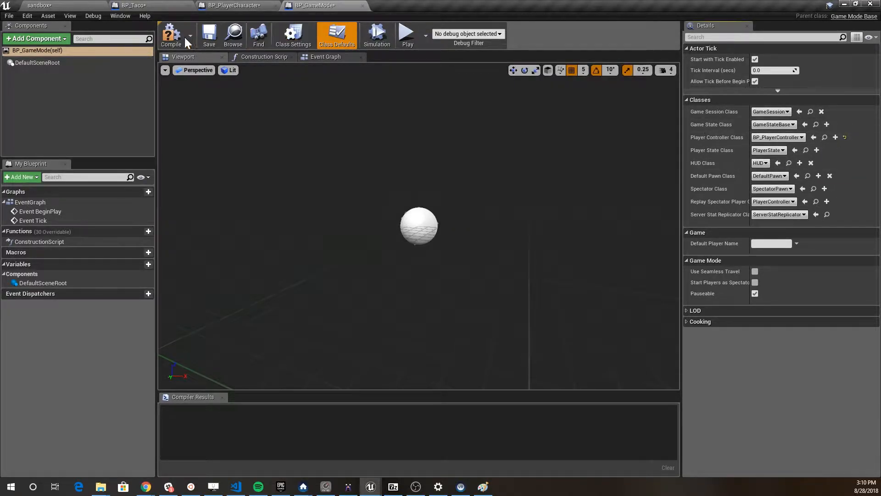
left_click(171, 34)
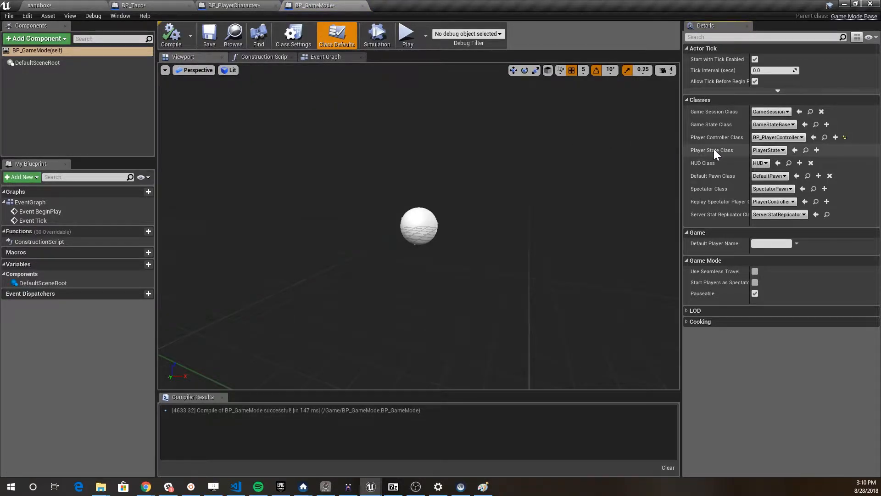
Set the Default Pawn Class of BP_GameMode to BP_PlayerCharacter and compile the blueprint.
left_click(768, 177)
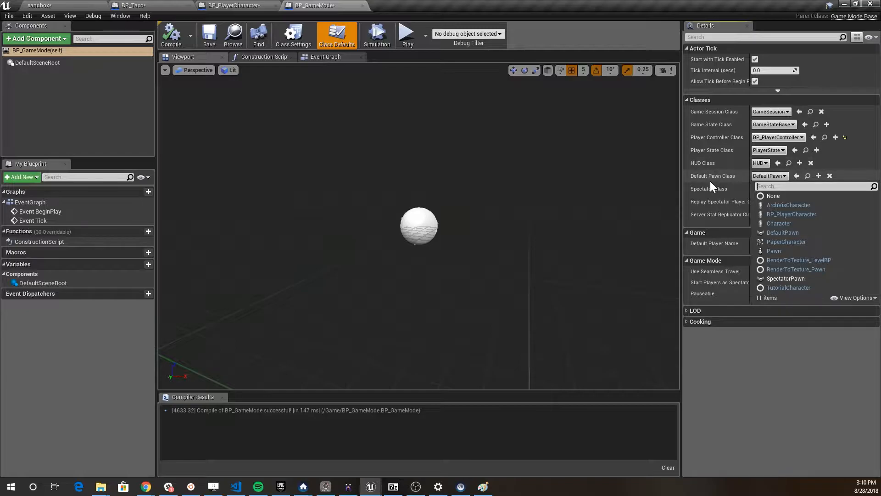
left_click(792, 214)
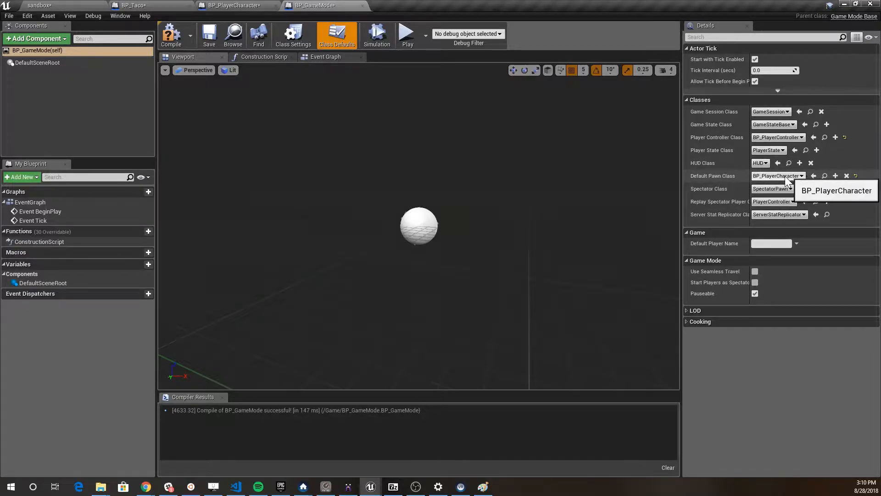
left_click(171, 34)
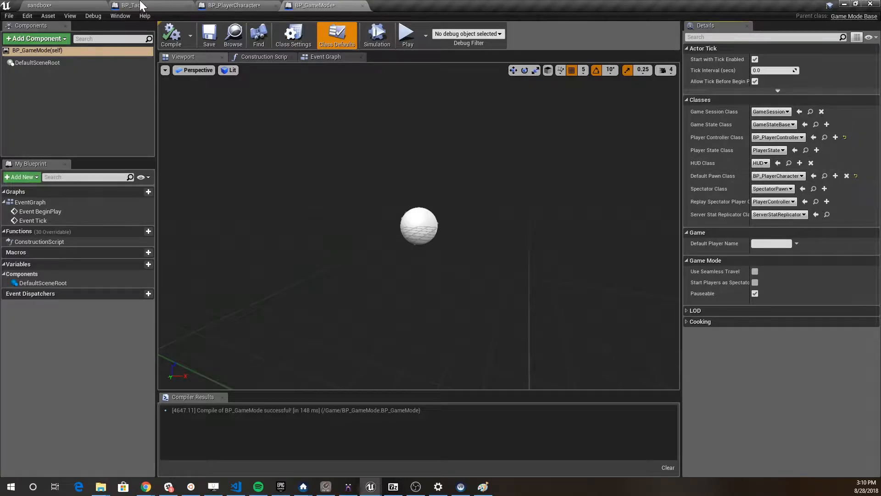
Return to the sandbox level, set the project's Default GameMode to BP_GameMode in Maps & Modes and check its selected classes.
left_click(73, 6)
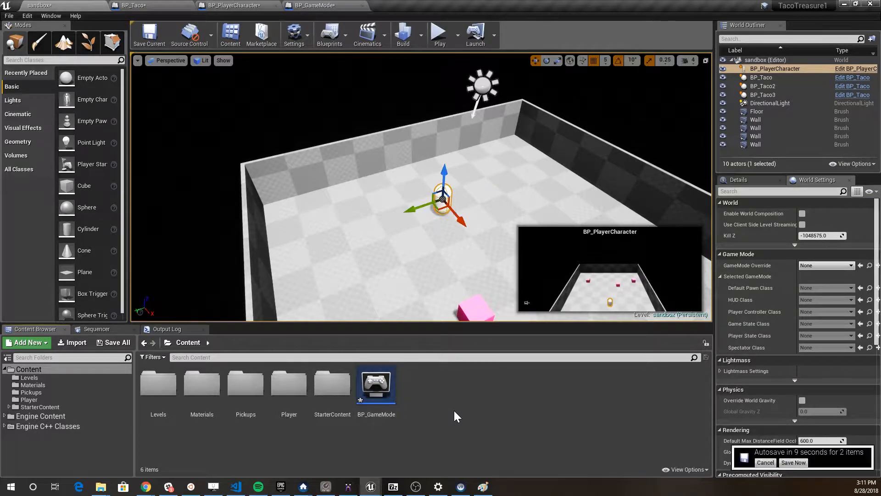
left_click(386, 397)
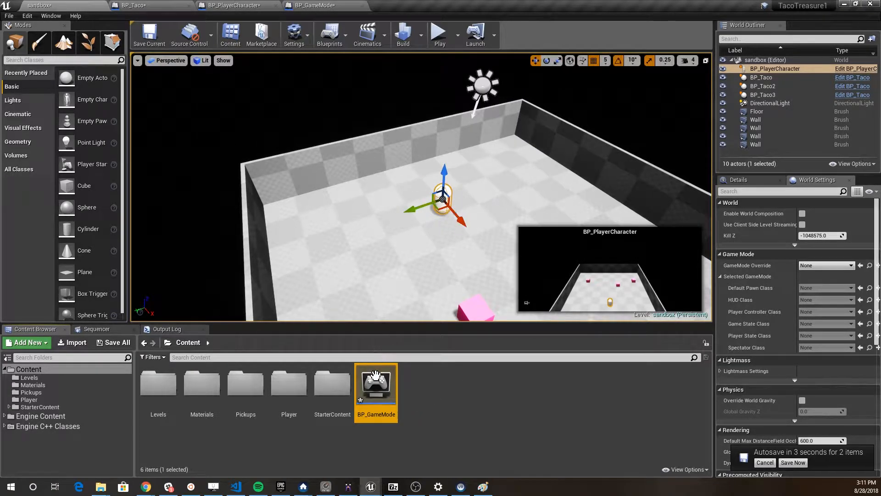
left_click(749, 183)
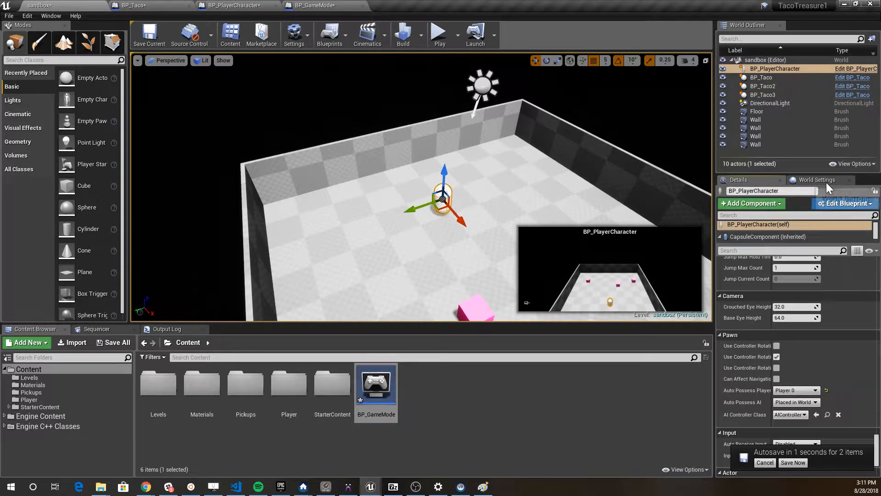
left_click(824, 179)
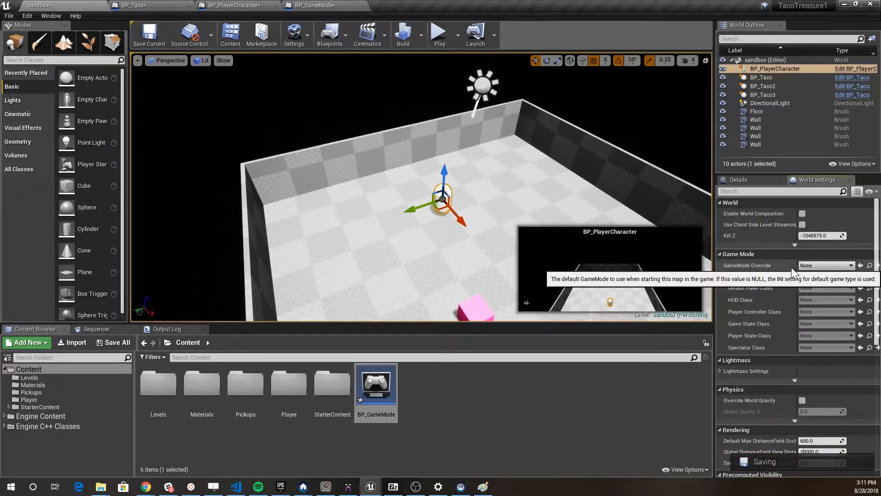
left_click(26, 16)
left_click(62, 148)
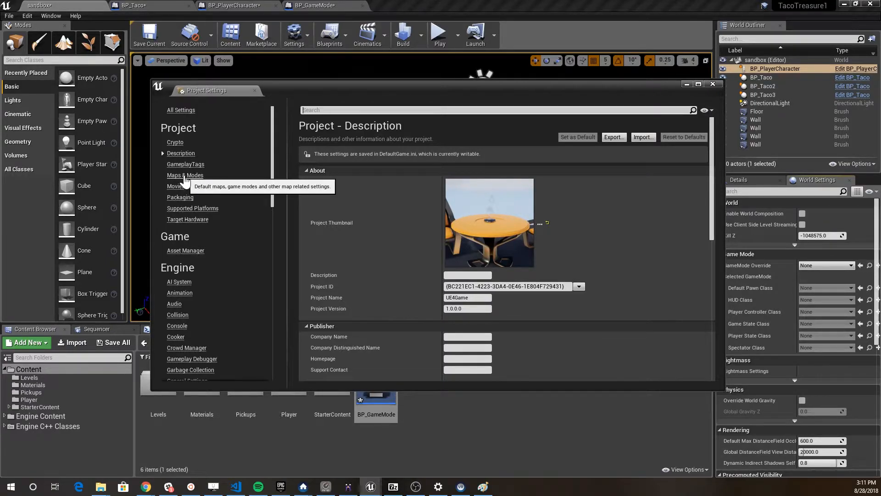
left_click(186, 177)
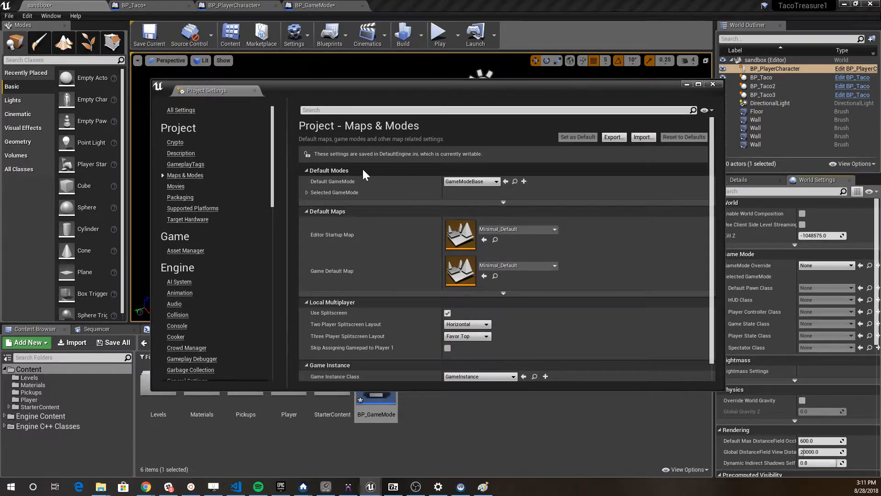
left_click(473, 182)
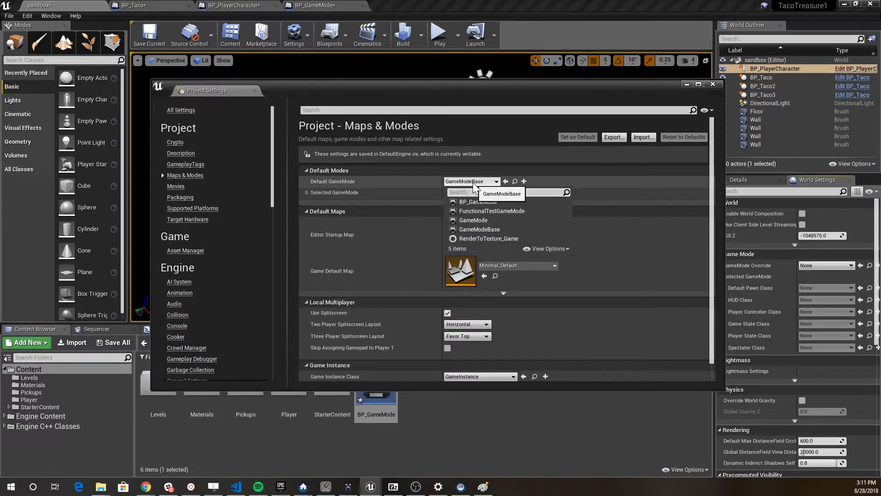
left_click(493, 203)
left_click(307, 193)
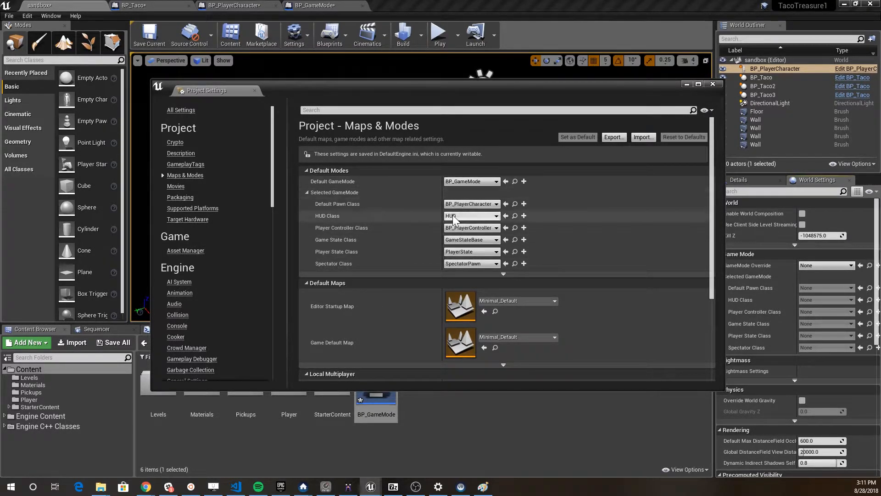
left_click(306, 192)
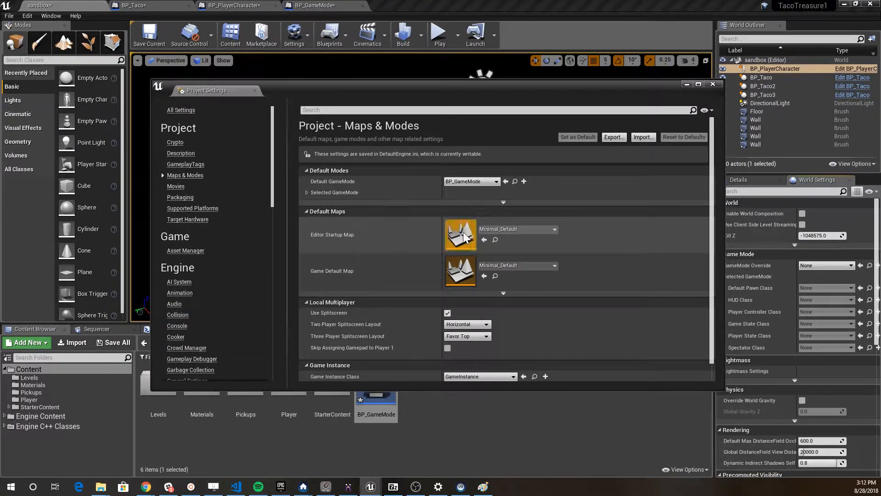
Set both the Editor Startup Map and the Game Default Map to sandbox and close the project settings.
left_click(543, 229)
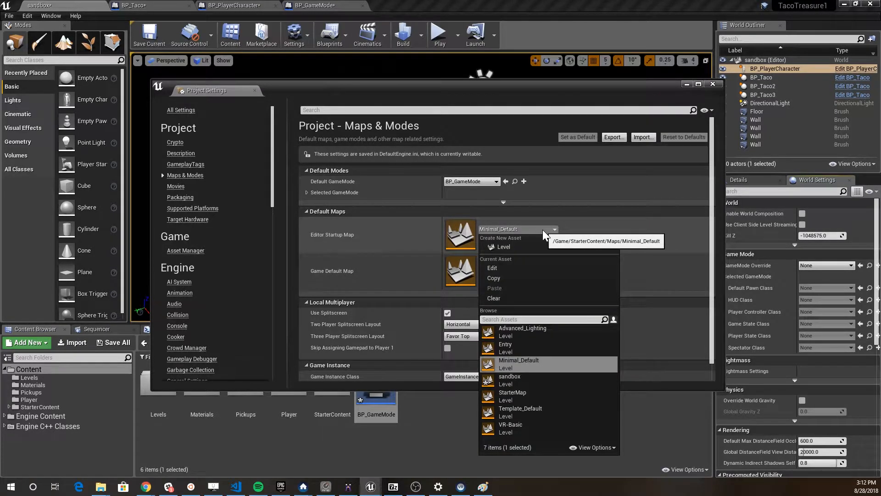
left_click(526, 378)
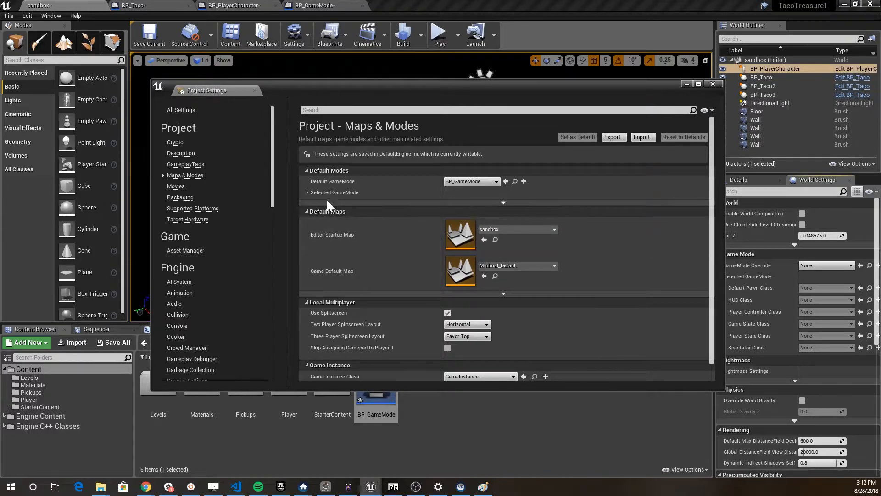
left_click(533, 266)
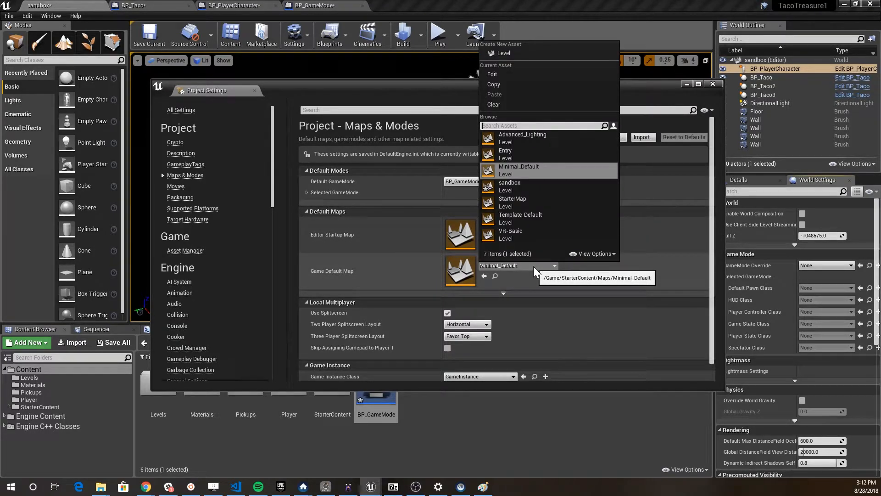
left_click(551, 188)
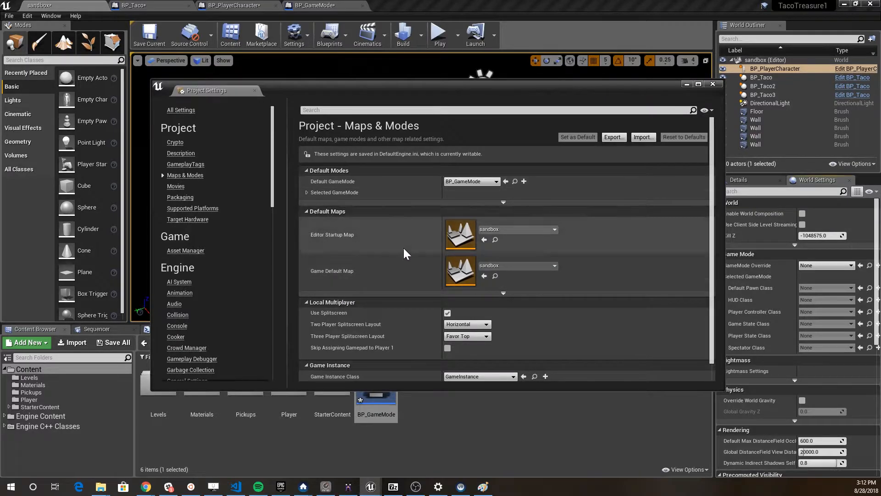
left_click(713, 84)
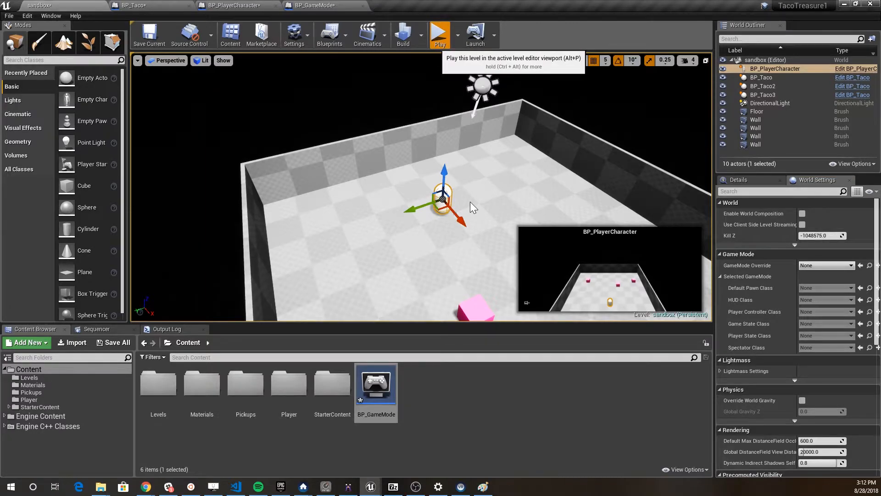
Play-test the sandbox level by moving the character forward, and stop the play session.
key("w")
key("Escape")
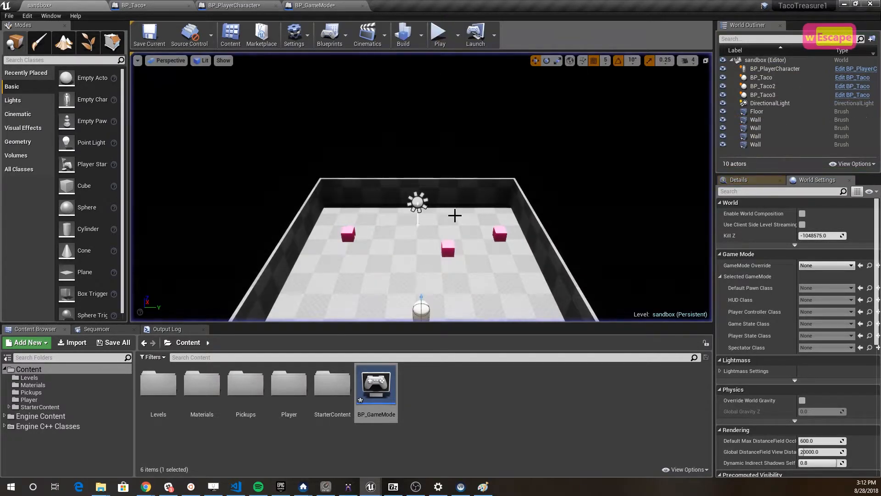
Set Auto Possess Player to Disabled on the BP_PlayerCharacter placed in the sandbox level.
scroll(825, 385, "down", 10)
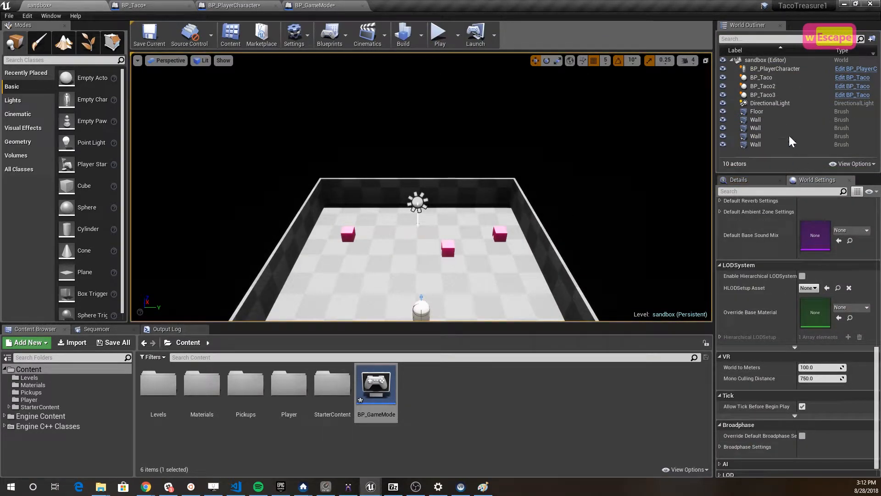
left_click(776, 68)
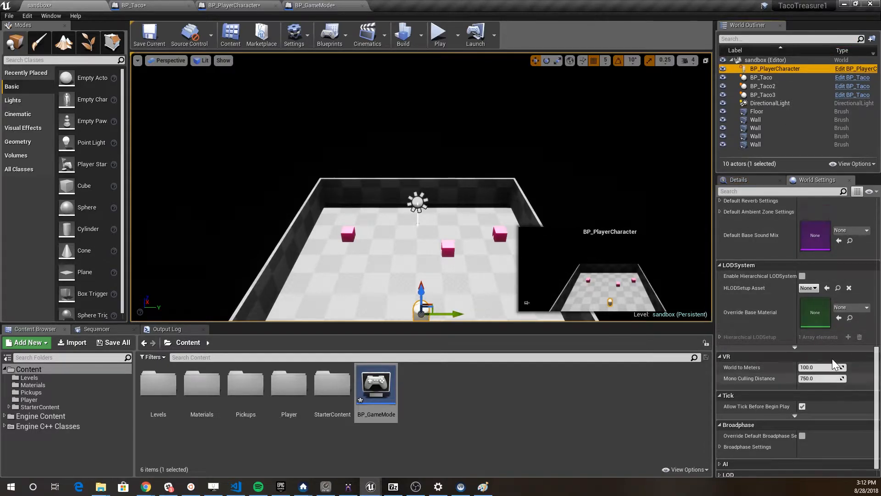
scroll(833, 362, "up", 5)
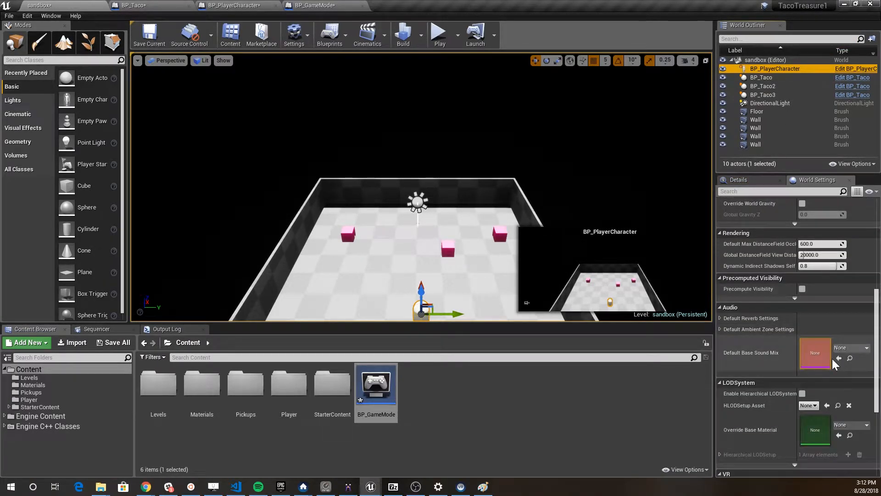
scroll(832, 359, "down", 5)
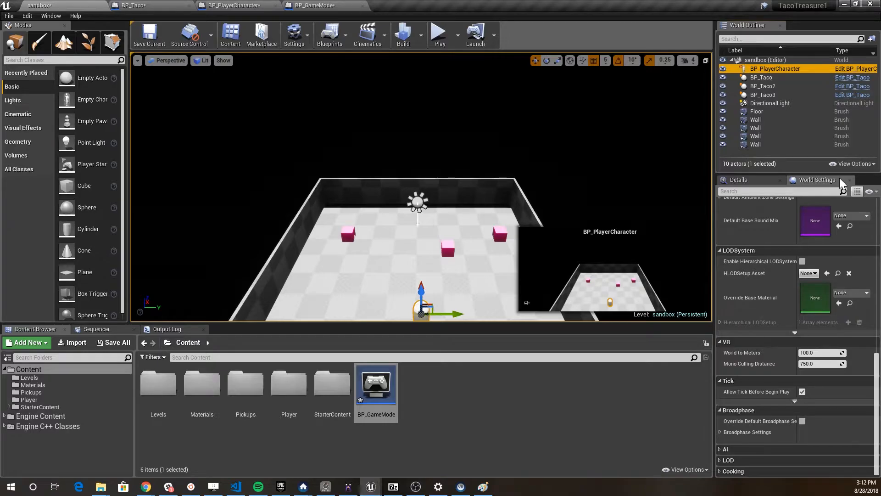
left_click(741, 181)
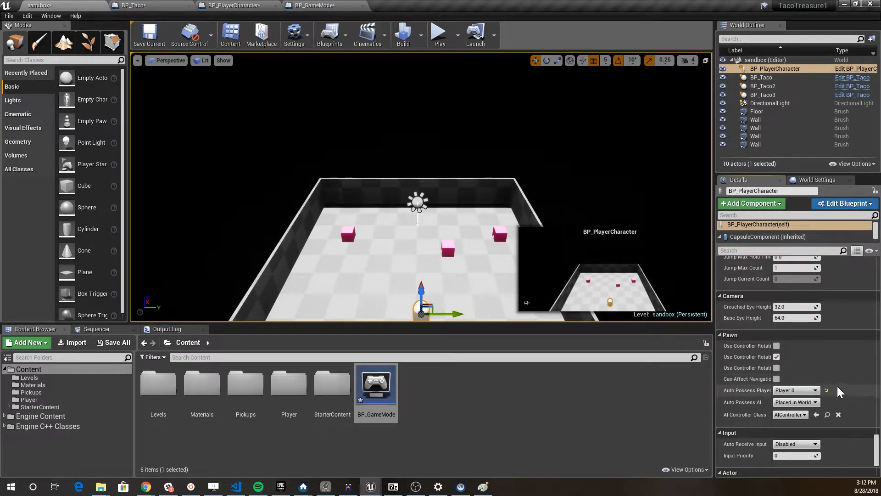
left_click(795, 391)
left_click(795, 398)
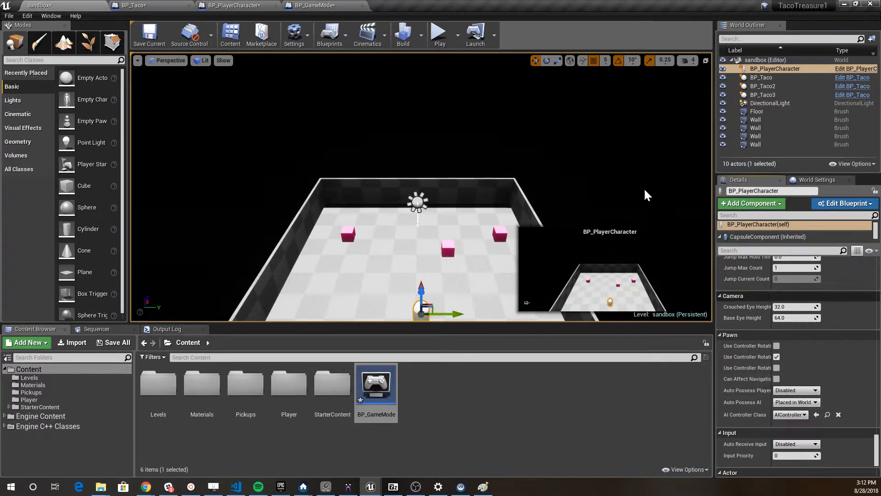
Play-test the level briefly, stop it, and check the Auto Possess Player options of the placed BP_PlayerCharacter.
left_click(448, 37)
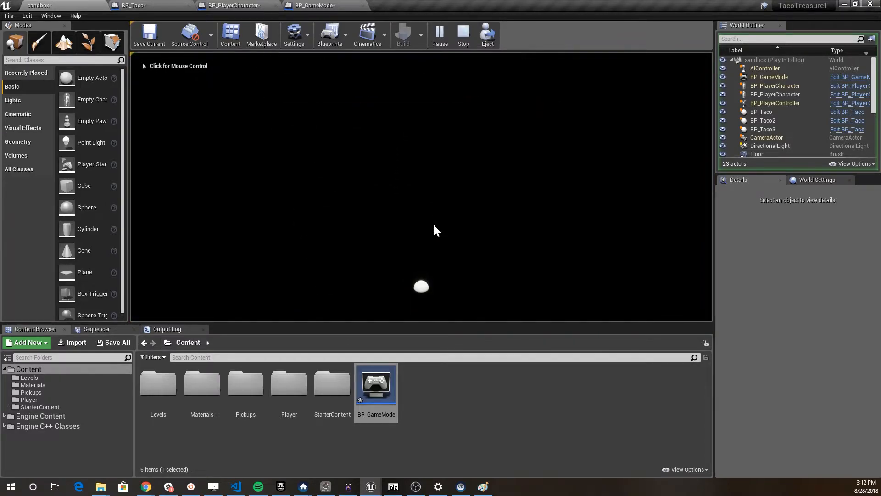
key("Escape")
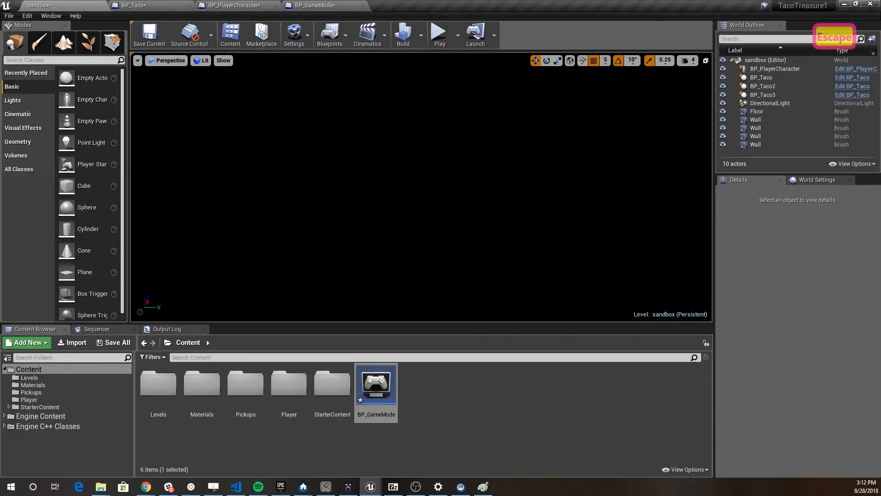
left_click(771, 68)
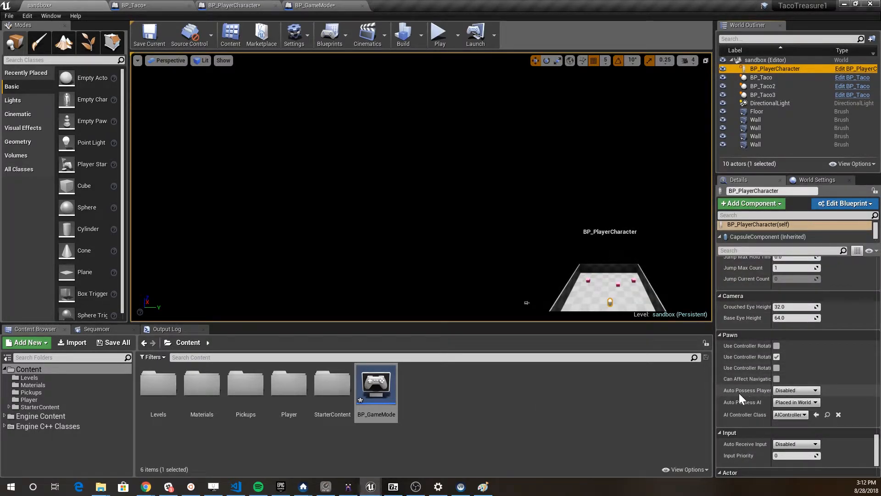
left_click(814, 391)
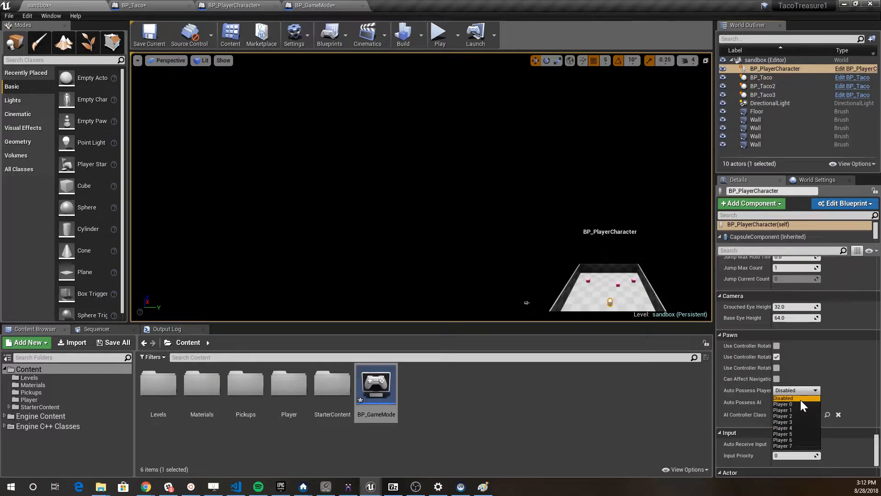
left_click(801, 400)
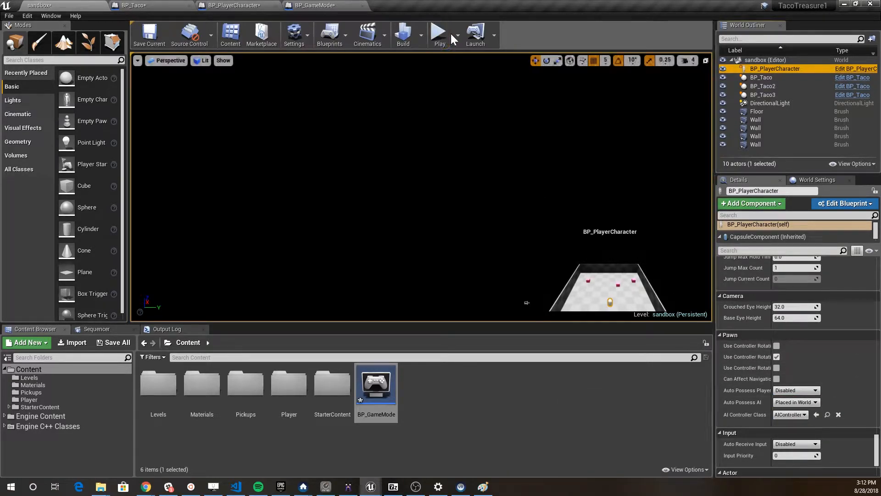
Run the sandbox level again to see where the player character spawns, and stop the play session.
left_click(438, 43)
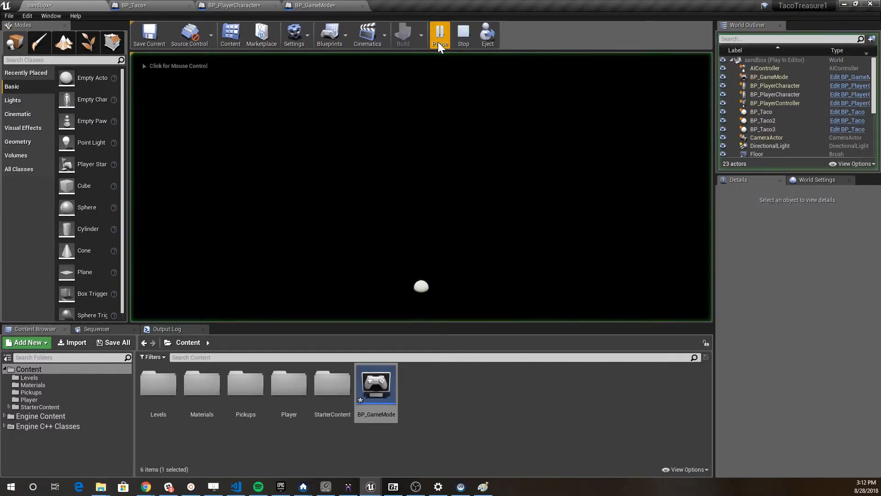
left_click(484, 254)
key("Escape")
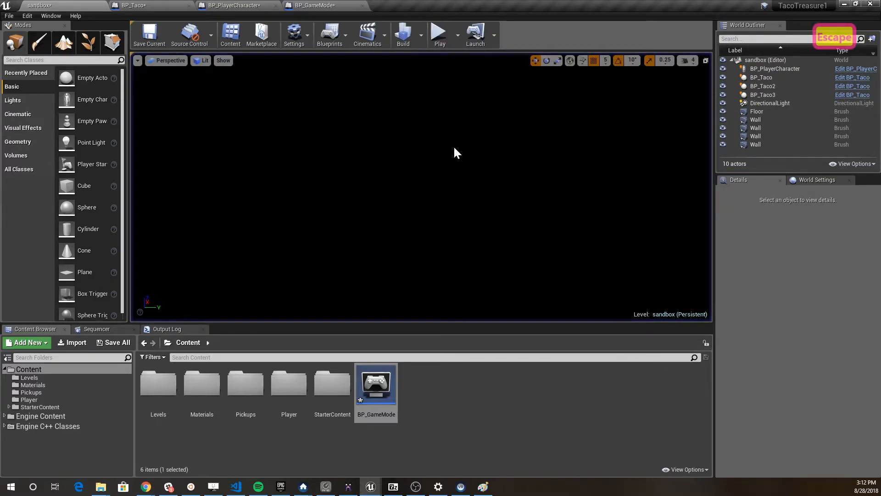
key("Escape")
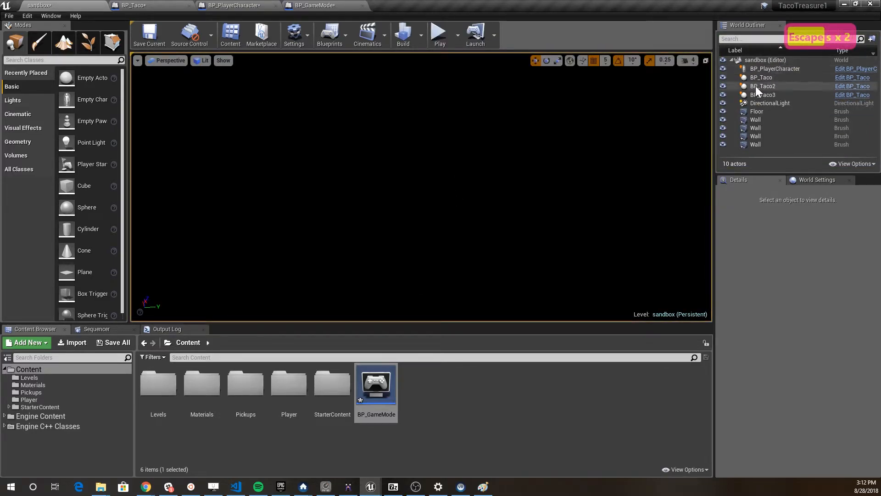
Frame the Floor and the placed BP_PlayerCharacter, and run a short play session from this viewpoint to compare spawn positions.
left_click(756, 112)
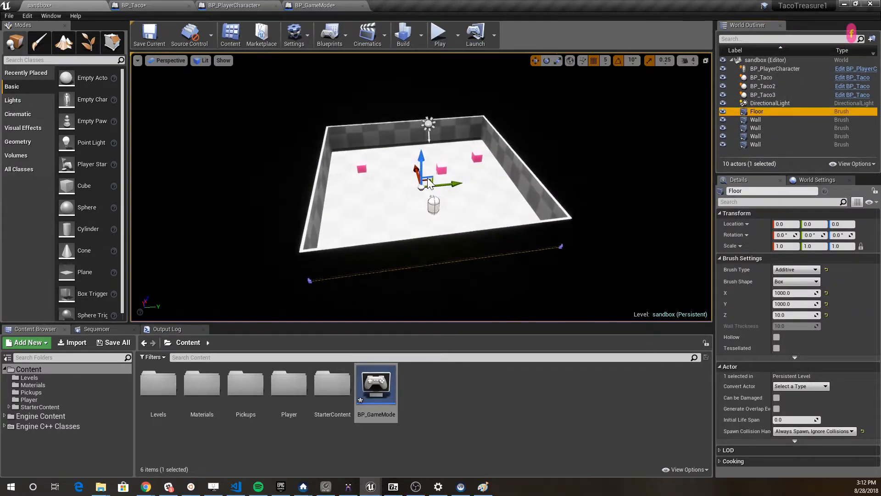
left_click(776, 69)
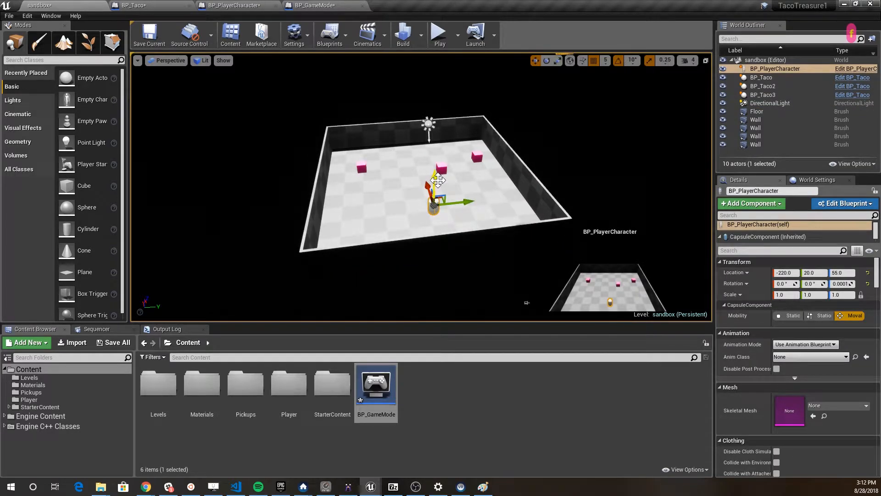
left_click(439, 37)
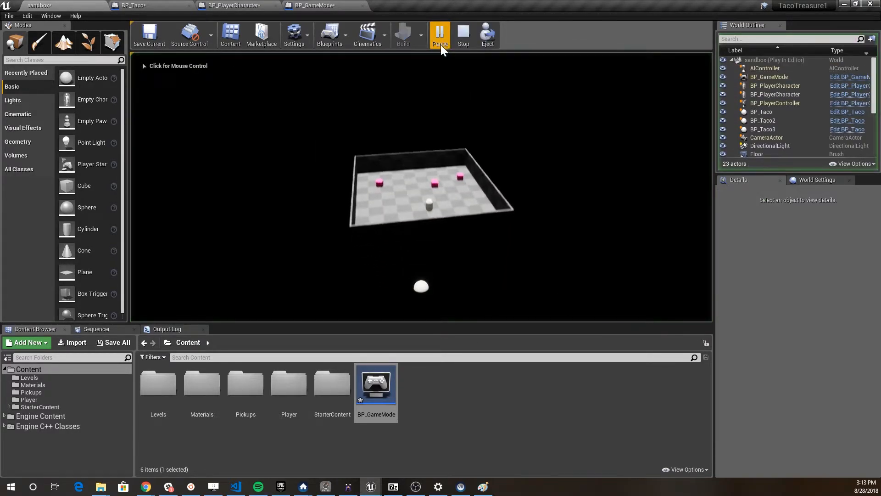
key("Escape")
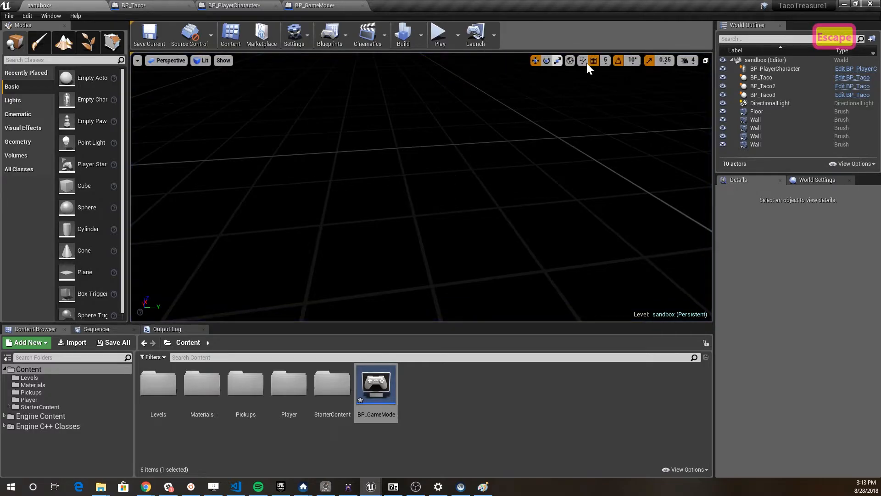
Delete the placed BP_PlayerCharacter and put a Player Start on the floor at about X -245, Y -25, Z 97.
left_click(778, 81)
key("f")
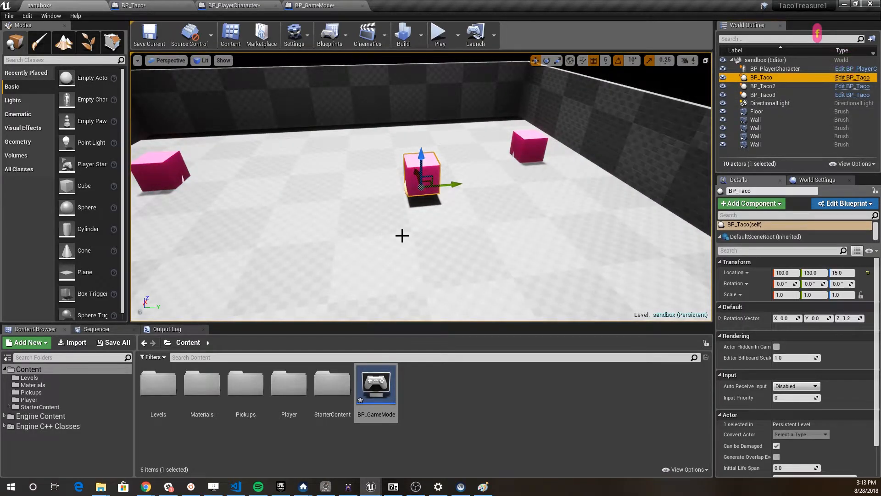
key("s")
right_click_drag(403, 235, 402, 235)
key("d")
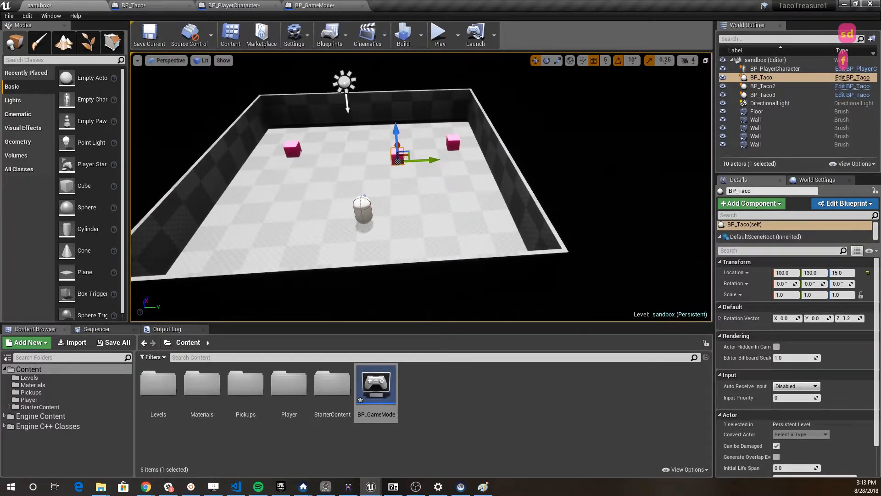
left_click(362, 211)
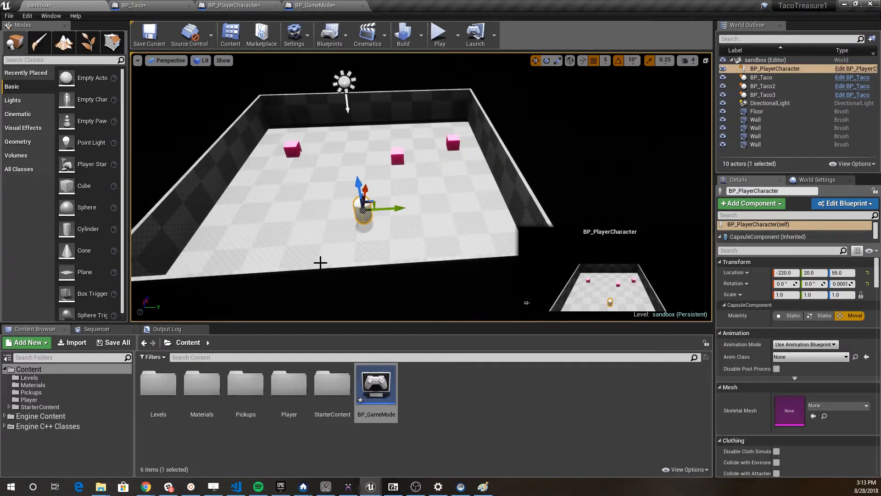
left_click_drag(130, 81, 198, 80)
key("Delete")
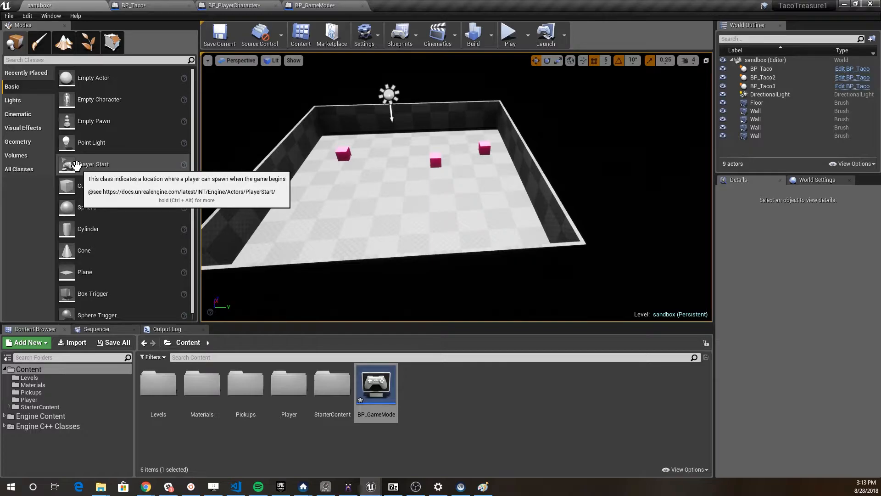
left_click_drag(76, 164, 392, 220)
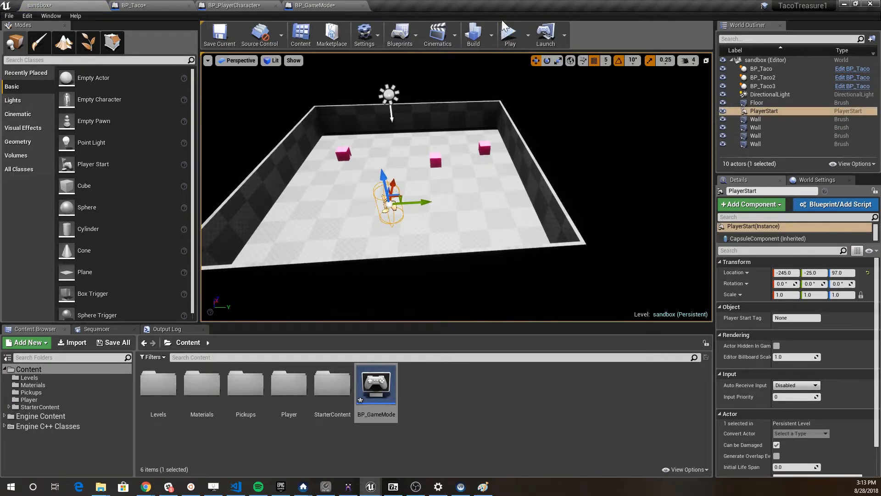
Play-test spawning from the Player Start, moving the character forward and to the right, and stop the session.
left_click(510, 37)
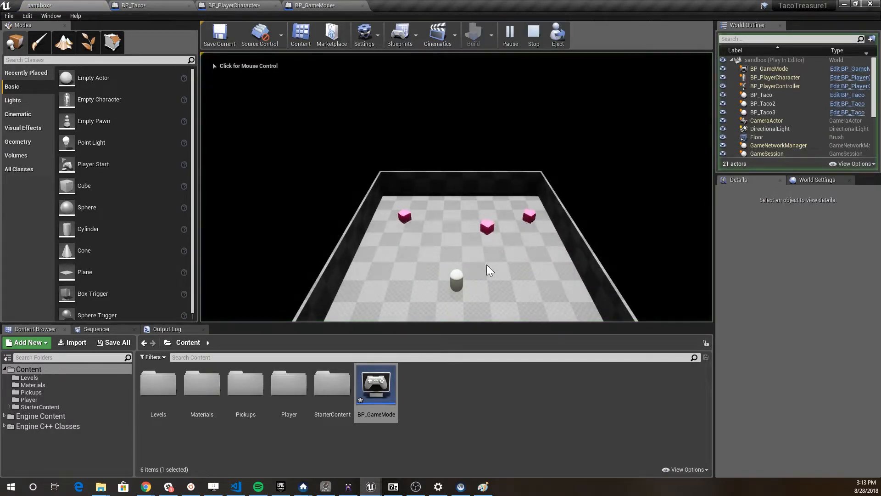
key("w")
key("w")
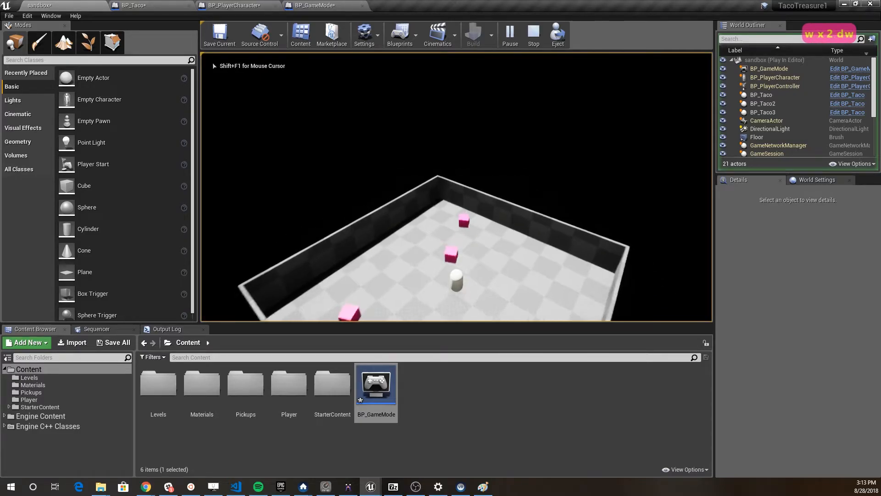
key("d")
key("w")
key("w")
key("w")
key("w")
key("w")
key("w")
key("w")
key("w")
key("w")
key("w")
key("d")
key("Escape")
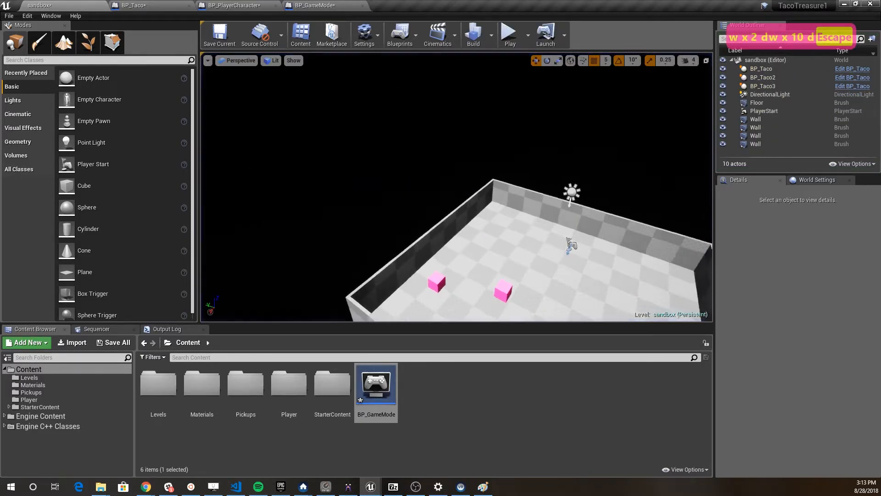
Run the level again, steer the character into the taco pickups to test collecting them, and end the session.
left_click(551, 246)
key("d")
right_click_drag(550, 246, 339, 257)
key("w")
key("d")
key("d")
key("d")
left_click(509, 36)
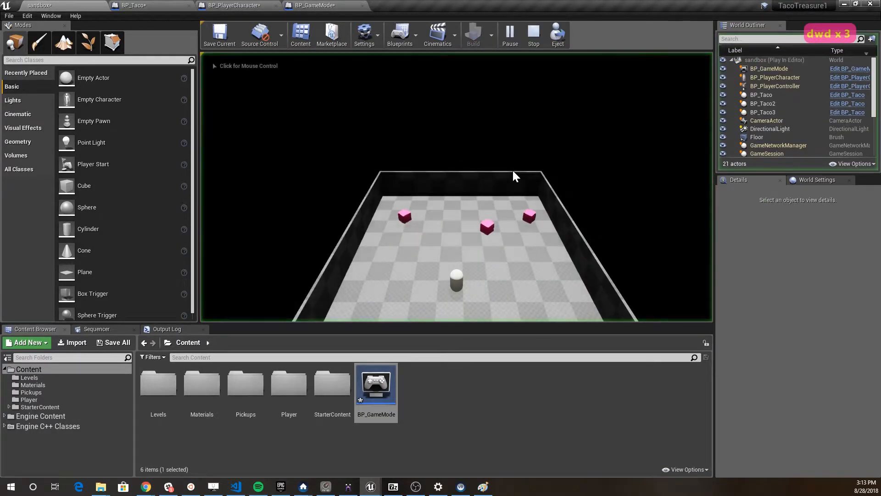
key("d")
key("a")
key("w")
key("d")
key("d")
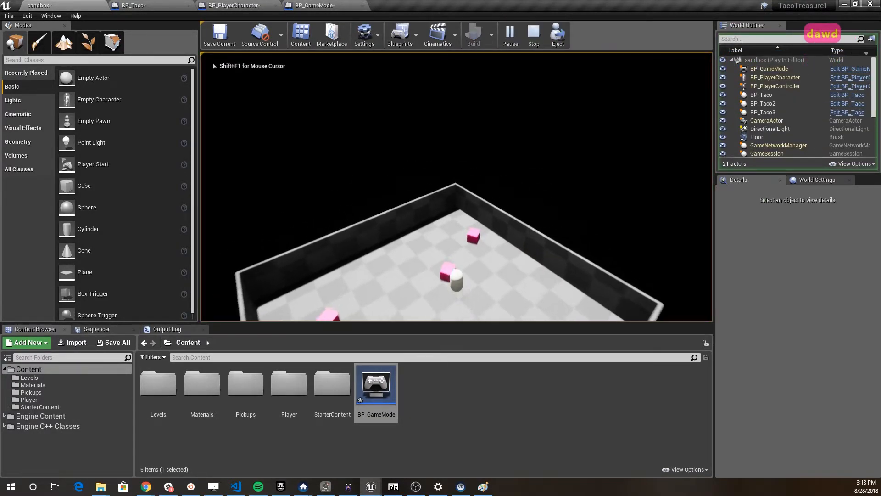
key("a")
key("w")
key("d")
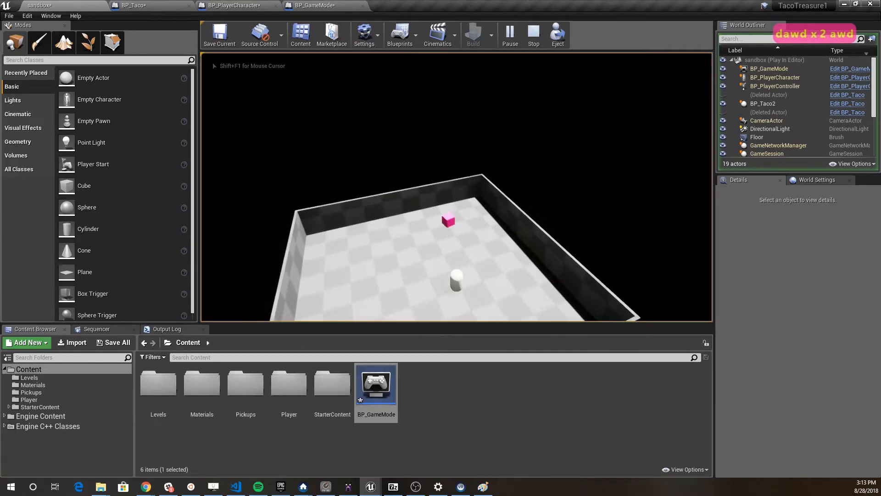
key("Escape")
Add a second Player Start to the sandbox floor at about X -250, Y -320, Z 97.
left_click(361, 279)
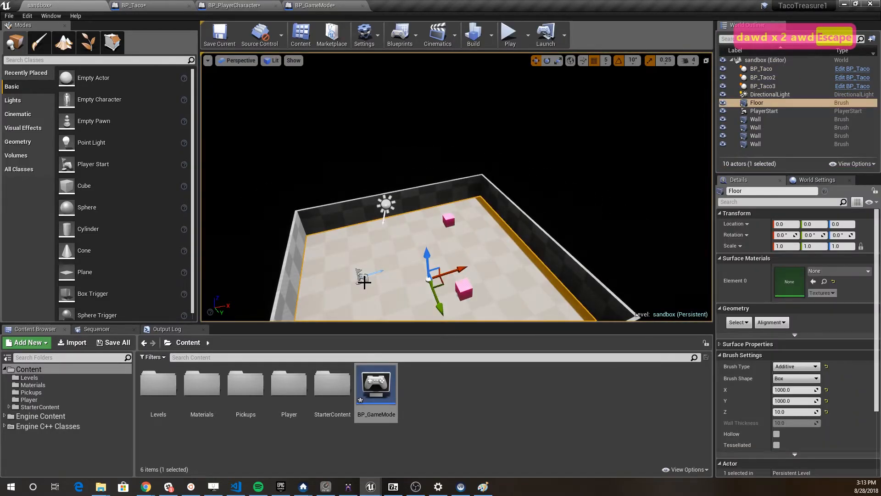
left_click(362, 276)
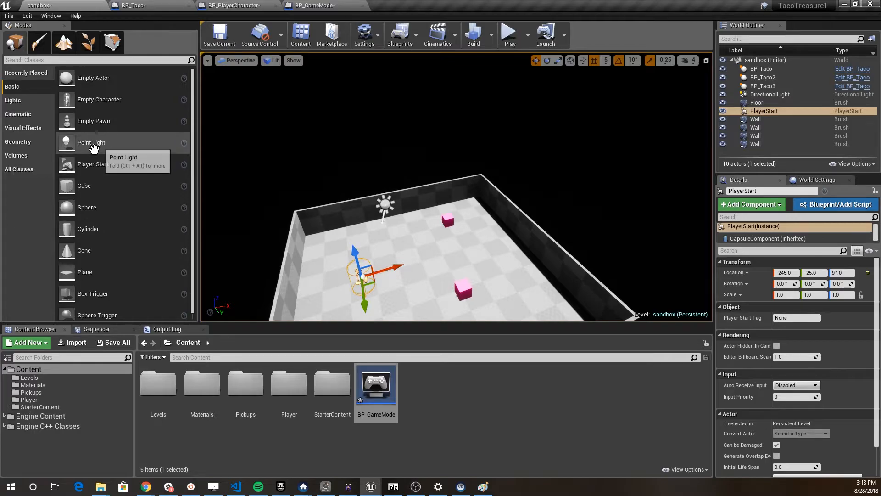
left_click_drag(105, 164, 356, 229)
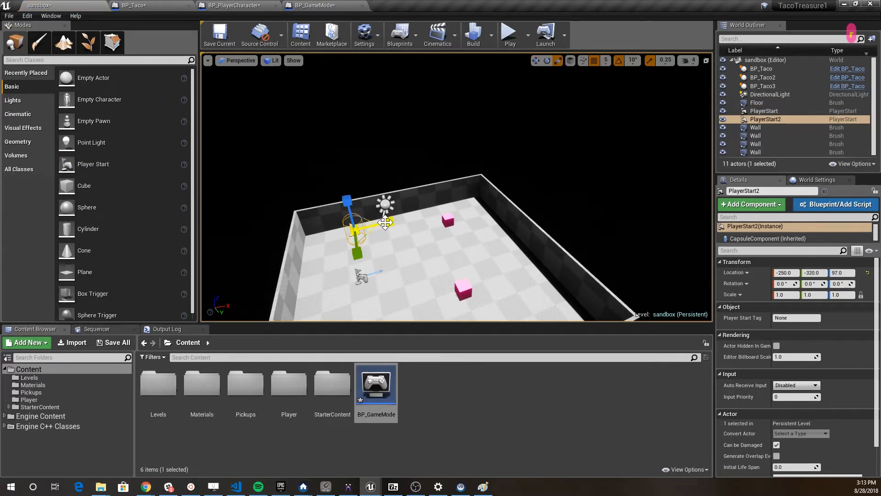
key("Escape")
Move the first Player Start along the Y axis to about Y 355, near the opposite side wall.
left_click(385, 222)
key("s")
key("a")
key("w")
mouse_move(385, 222)
right_mouse_down()
mouse_move(386, 243)
mouse_move(374, 232)
right_mouse_up()
key("w")
left_click(378, 224)
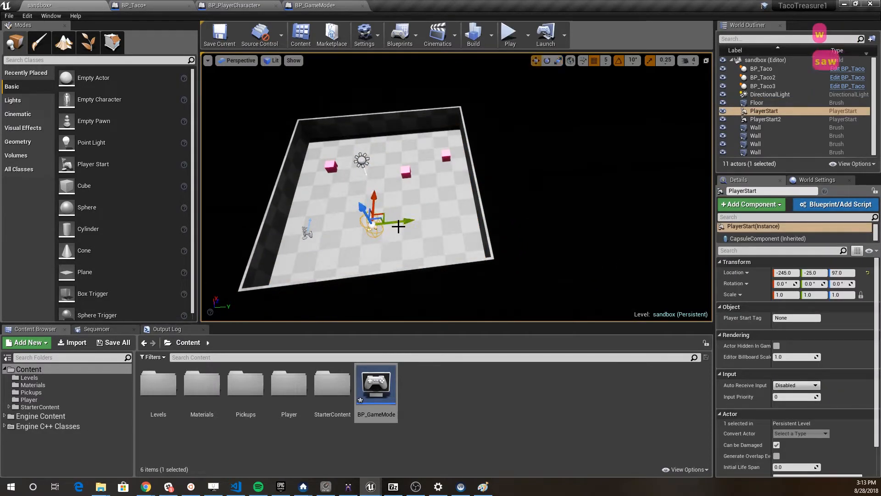
left_click_drag(409, 217, 481, 217)
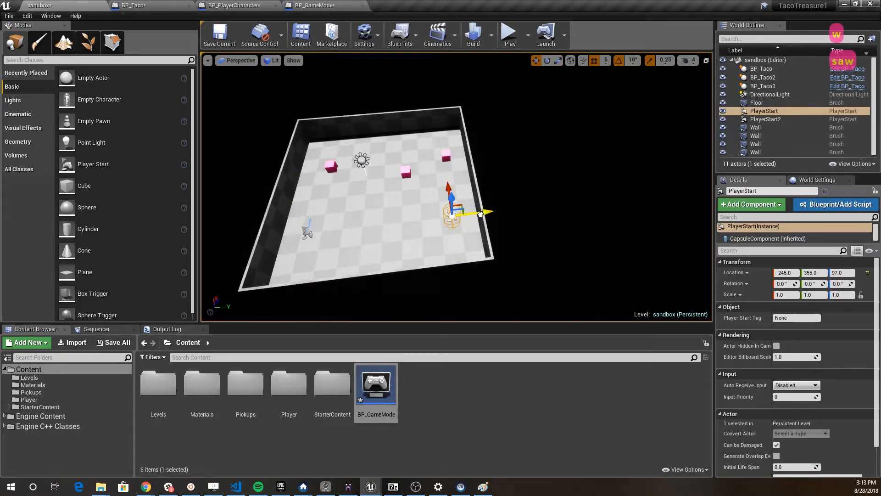
Start and stop the play session repeatedly to check which of the two Player Starts the character spawns at.
left_click(508, 36)
key("Escape")
left_click(507, 35)
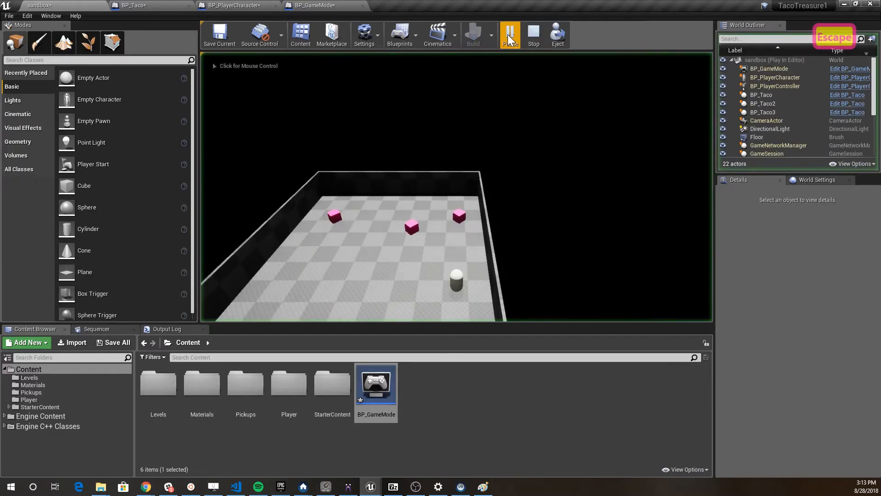
key("Escape")
left_click(508, 35)
key("Escape")
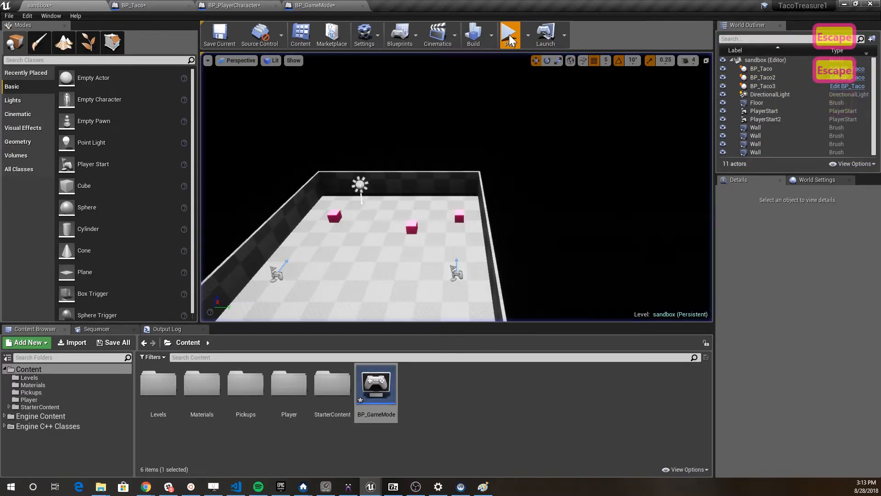
left_click(509, 35)
key("Escape")
left_click(509, 35)
key("Escape")
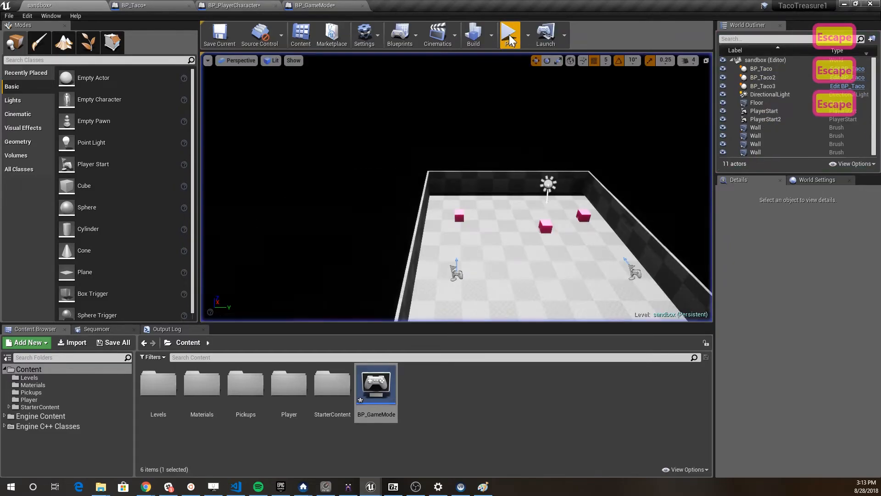
left_click(456, 272)
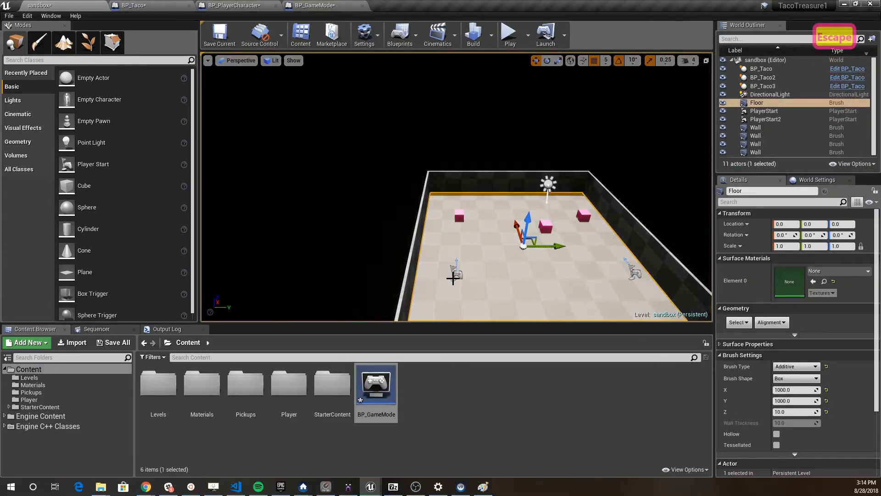